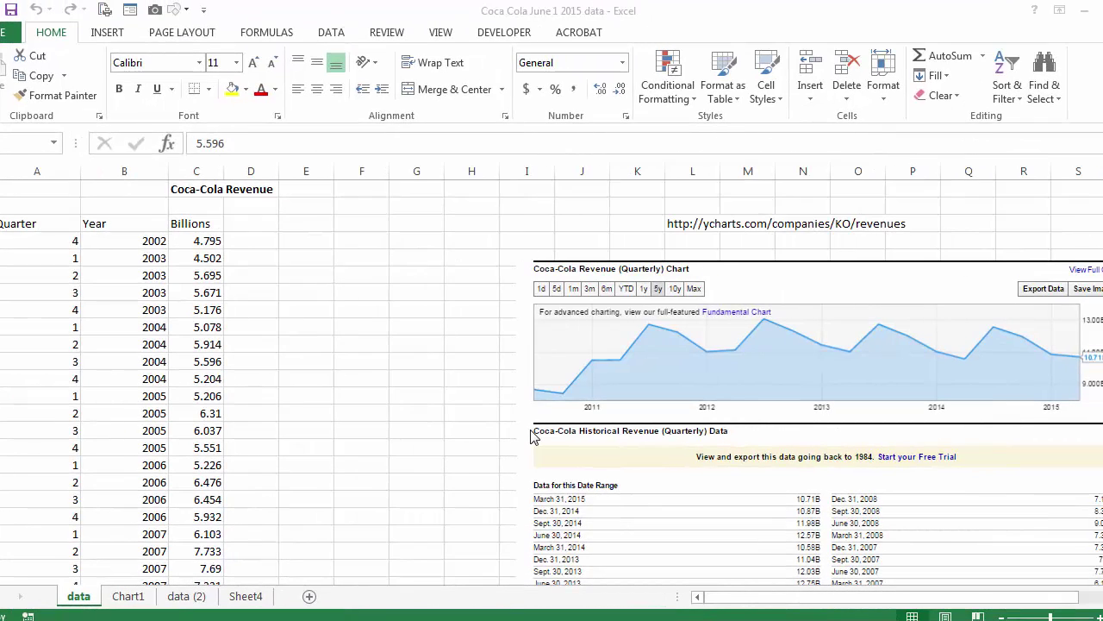
Reposition the ycharts revenue picture on the data sheet so it sits below the source URL, starting around column J.
{"action": "left_click", "coordinate": [437, 308]}
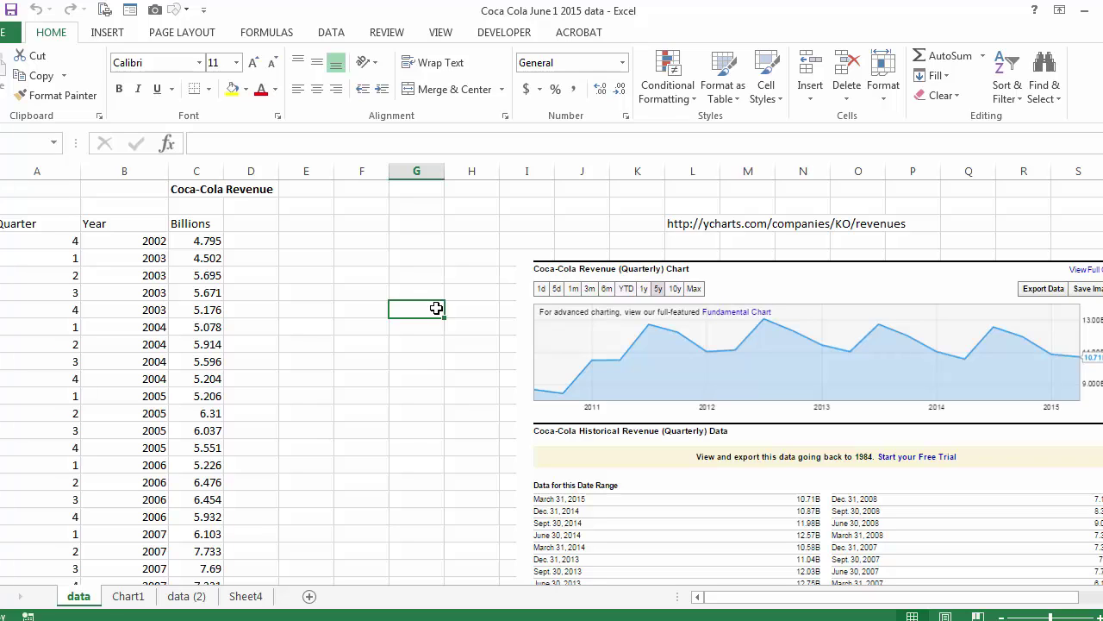
{"action": "left_click", "coordinate": [696, 224]}
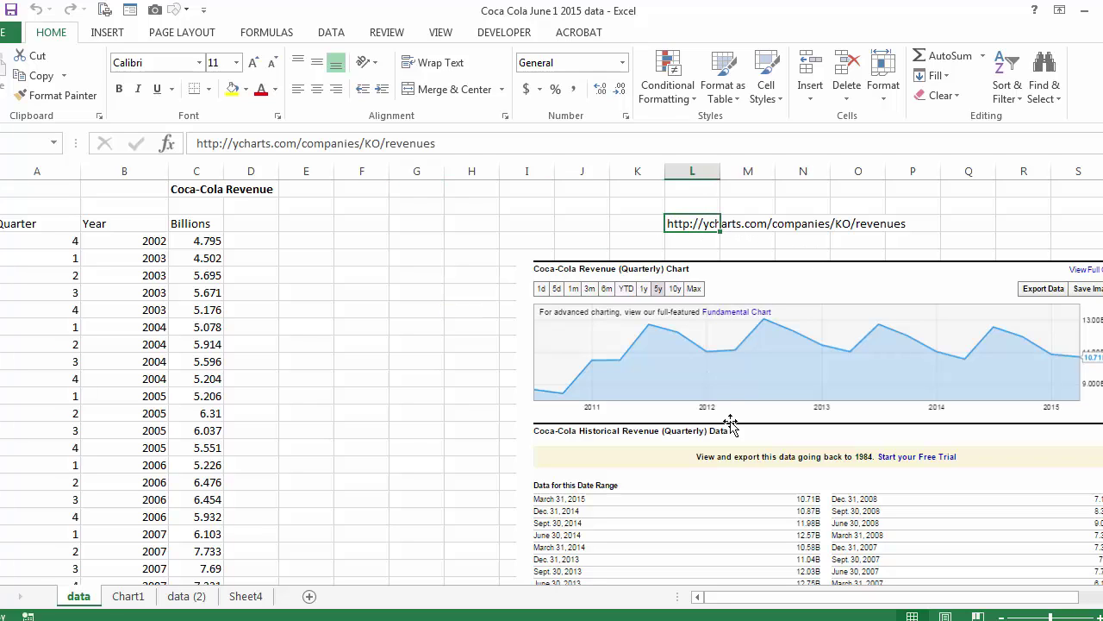
{"action": "left_click_drag", "start_coordinate": [740, 287], "coordinate": [666, 219]}
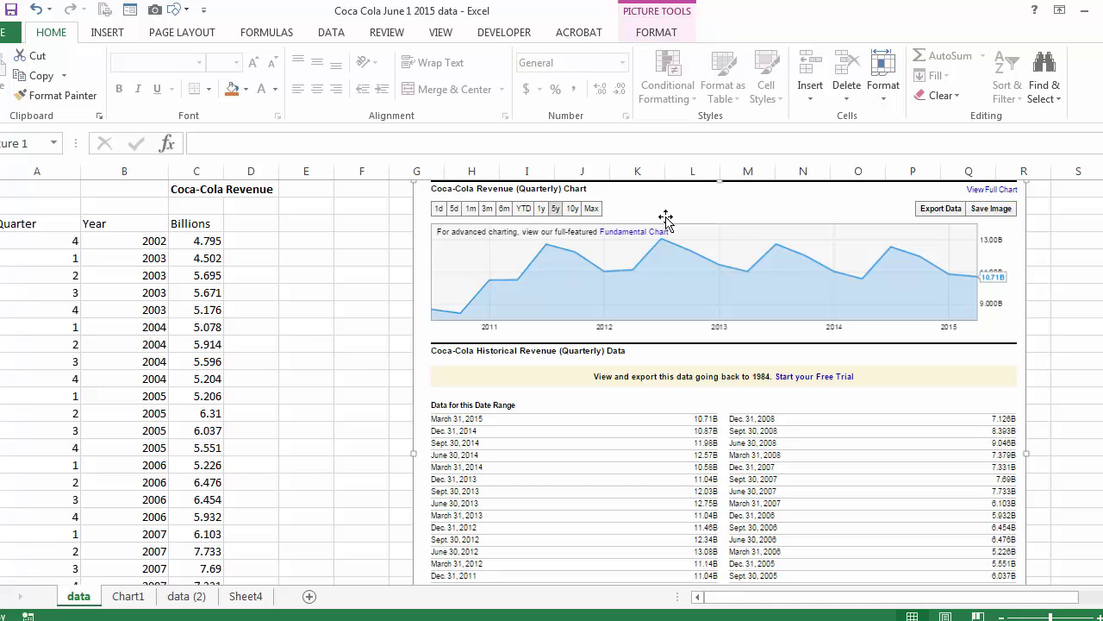
{"action": "left_click_drag", "start_coordinate": [667, 220], "coordinate": [828, 318]}
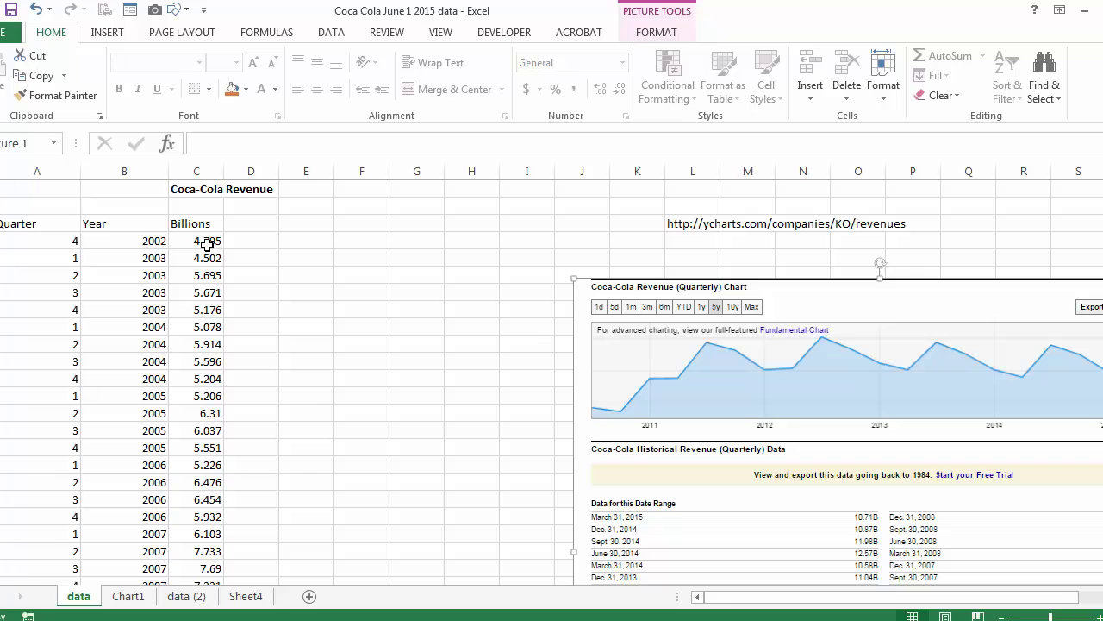
Examine the full Billions revenue column on the data sheet and its plotted trend on the Chart1 sheet.
{"action": "left_click", "coordinate": [208, 242]}
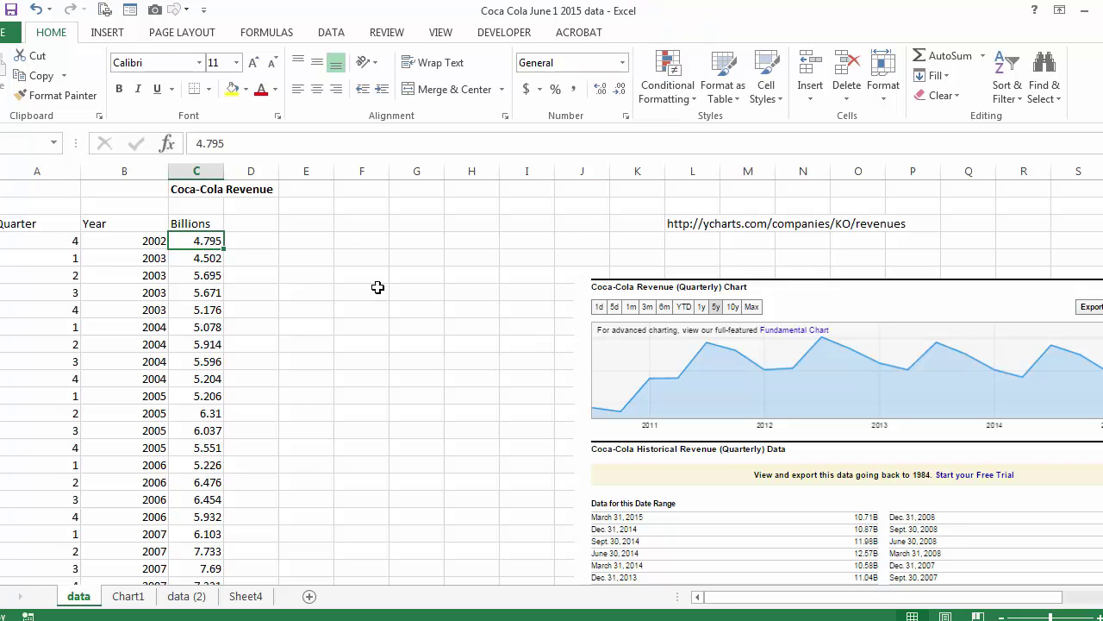
{"action": "left_click", "coordinate": [223, 223]}
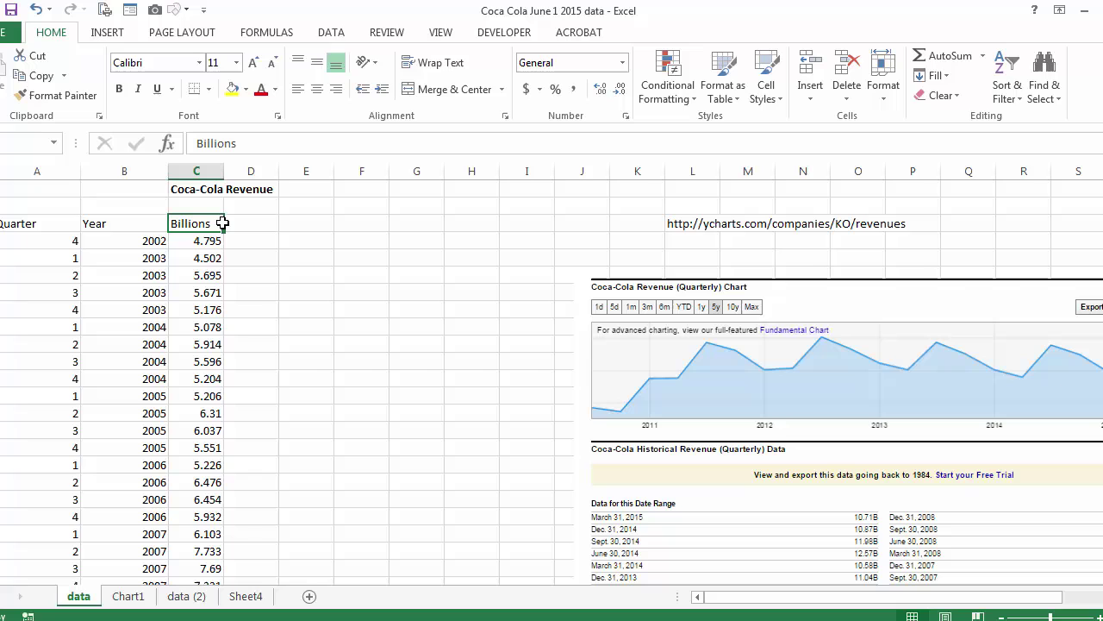
{"action": "key", "text": "ctrl+shift+Down"}
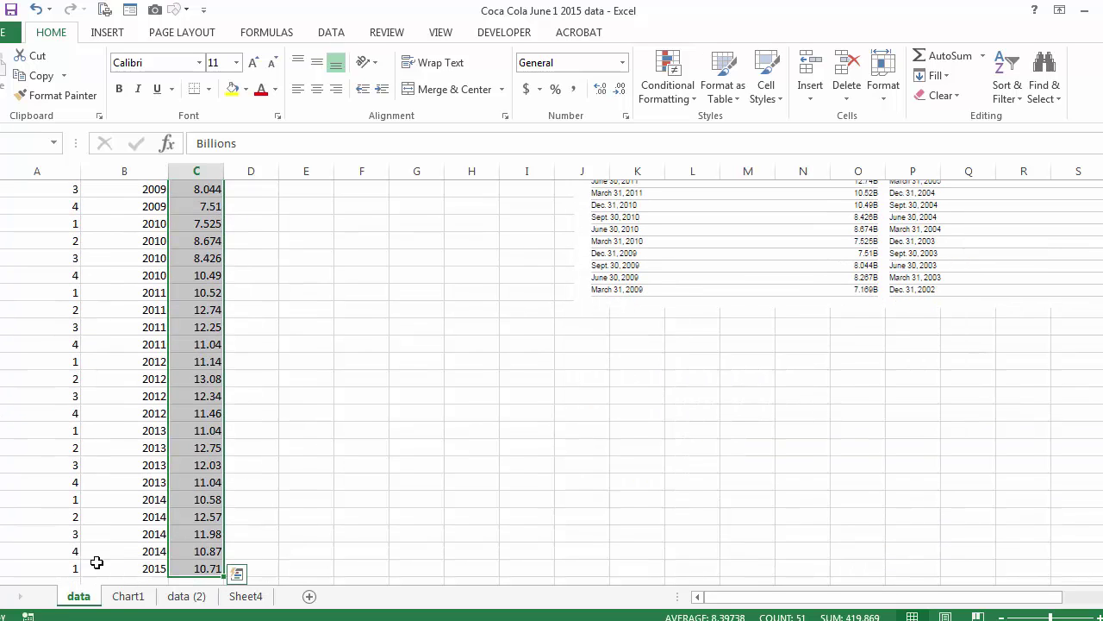
{"action": "left_click", "coordinate": [125, 597]}
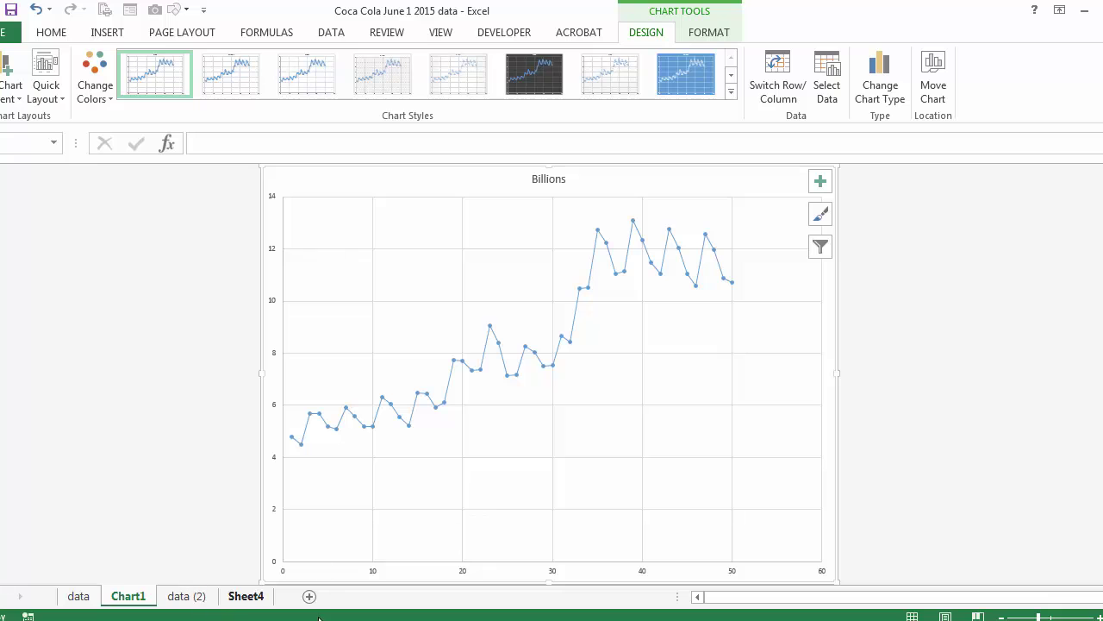
{"action": "left_click", "coordinate": [77, 596]}
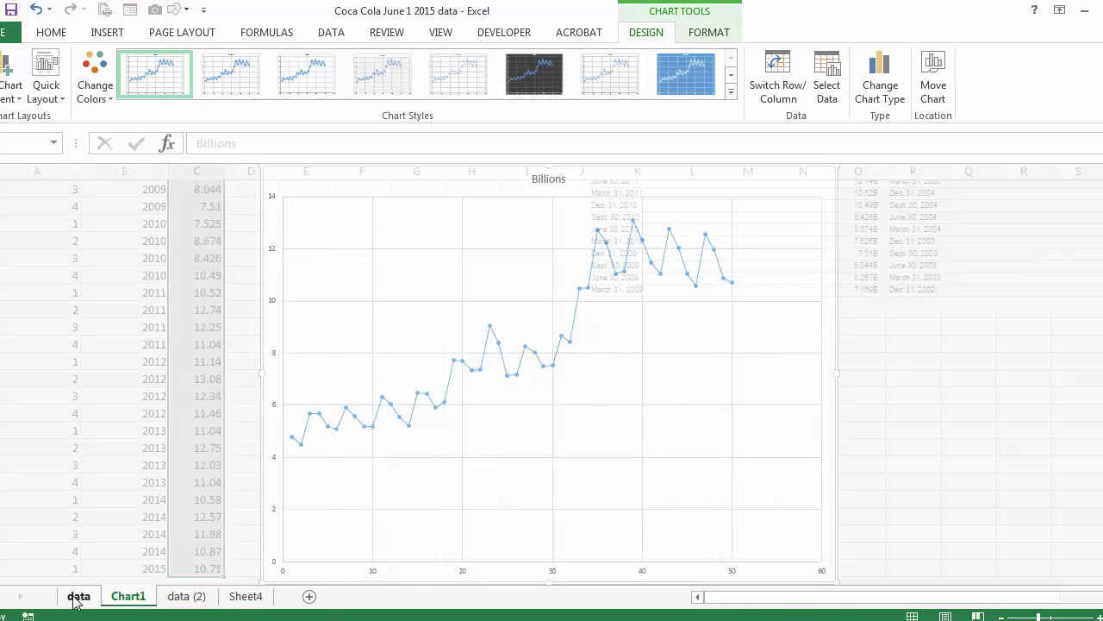
{"action": "left_click", "coordinate": [198, 431]}
{"action": "scroll", "coordinate": [198, 432], "scroll_direction": "up", "scroll_amount": 10}
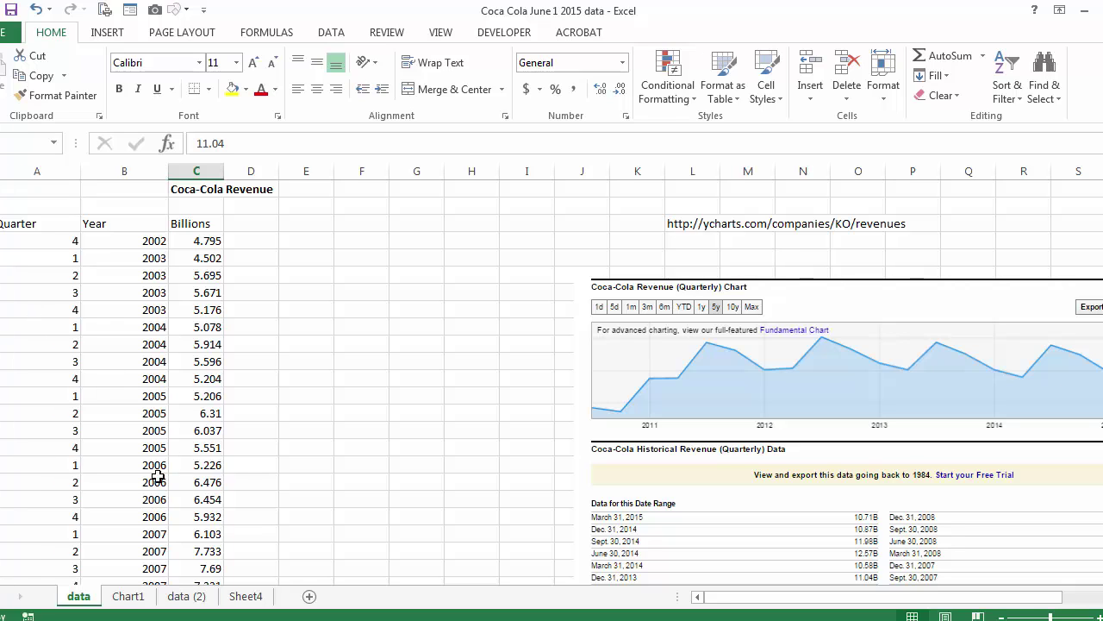
Examine the Q2, Q3 and Q4 dummy variable formulas on the data (2) sheet and how each quarter is coded.
{"action": "left_click", "coordinate": [172, 598]}
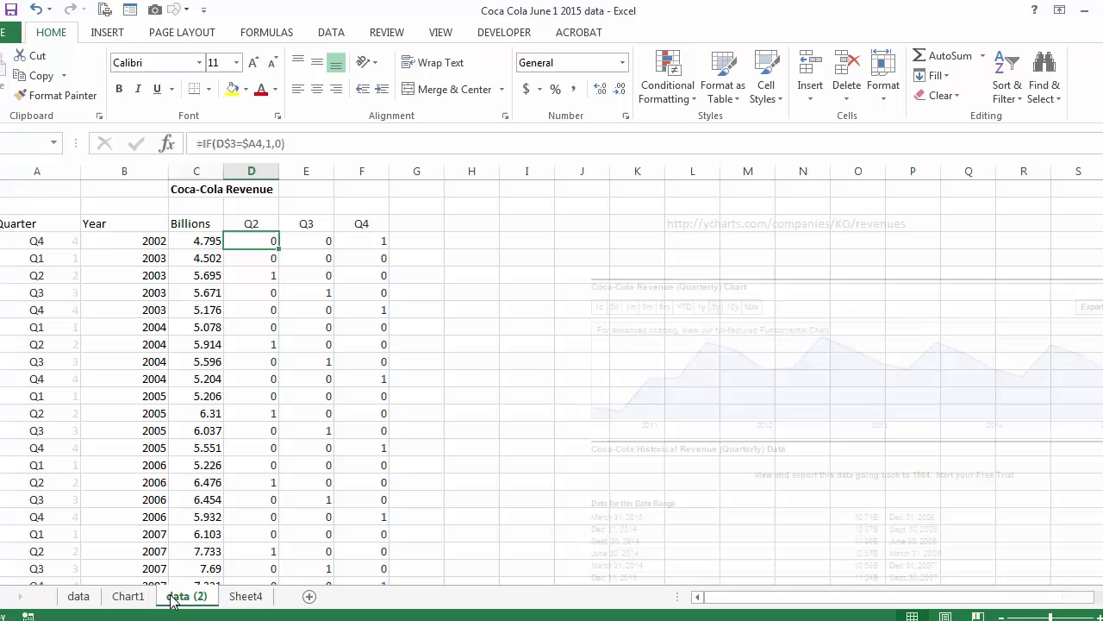
{"action": "double_click", "coordinate": [256, 242]}
{"action": "key", "text": "Escape"}
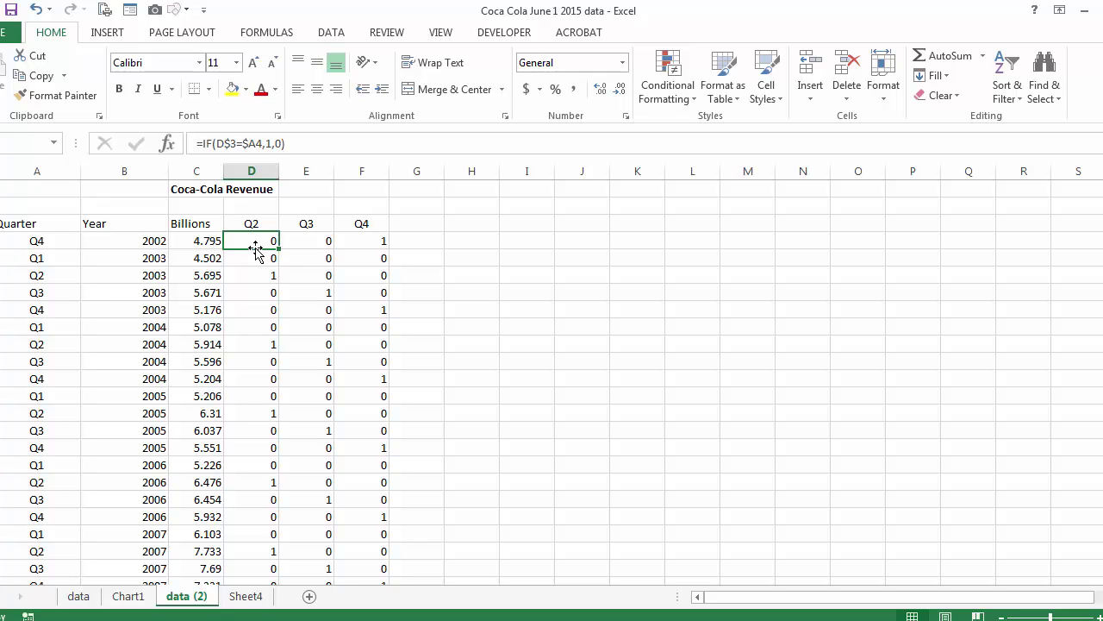
{"action": "left_click", "coordinate": [380, 243]}
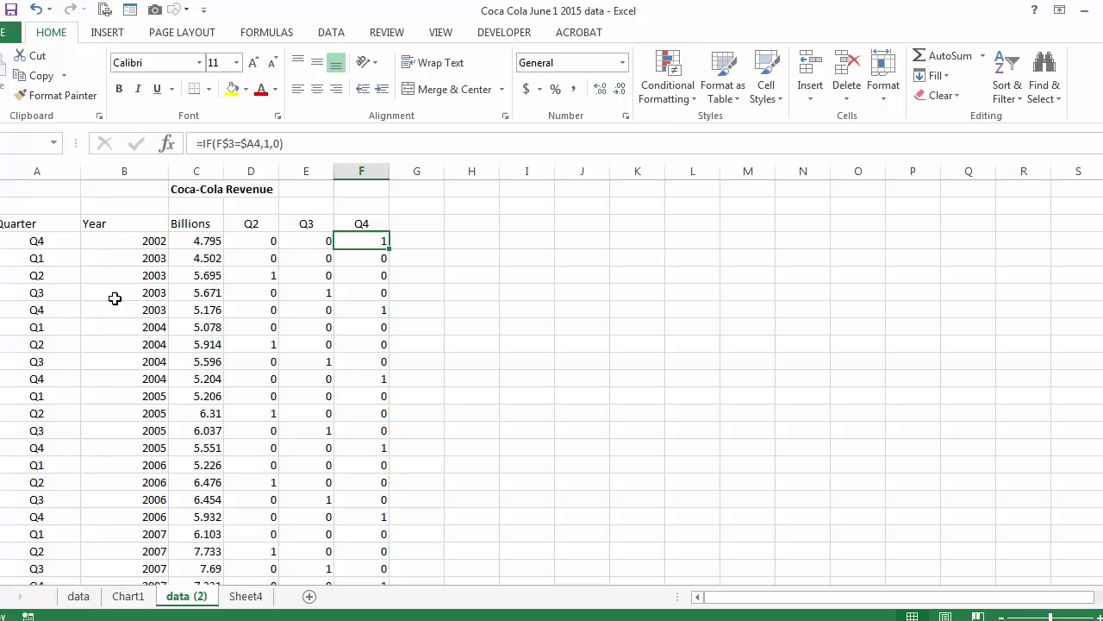
{"action": "left_click", "coordinate": [52, 262]}
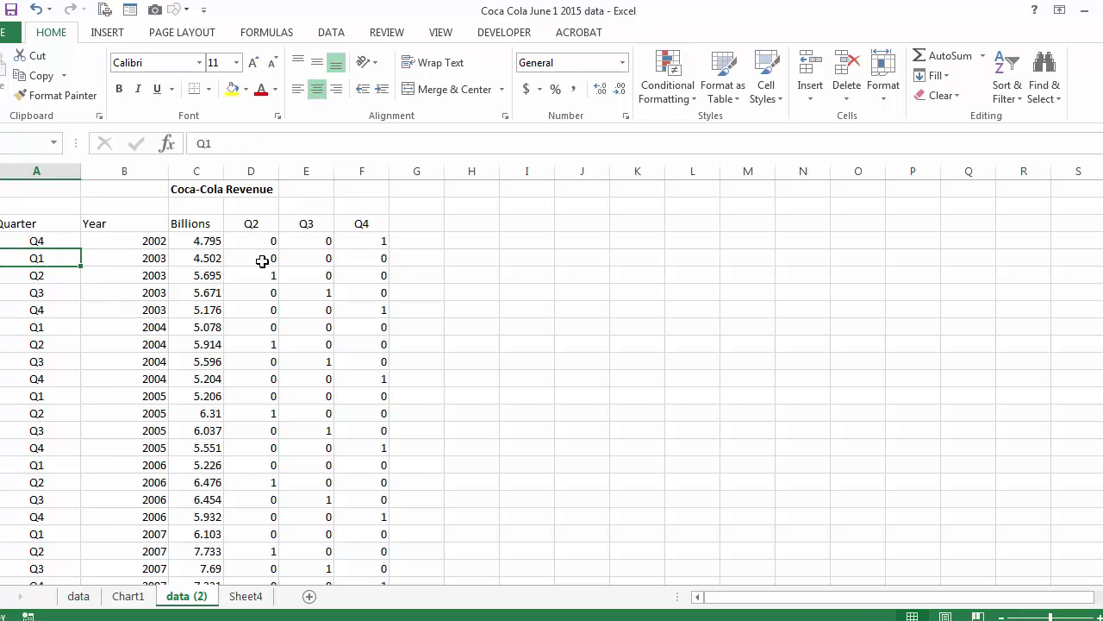
{"action": "left_click_drag", "start_coordinate": [262, 257], "coordinate": [384, 258]}
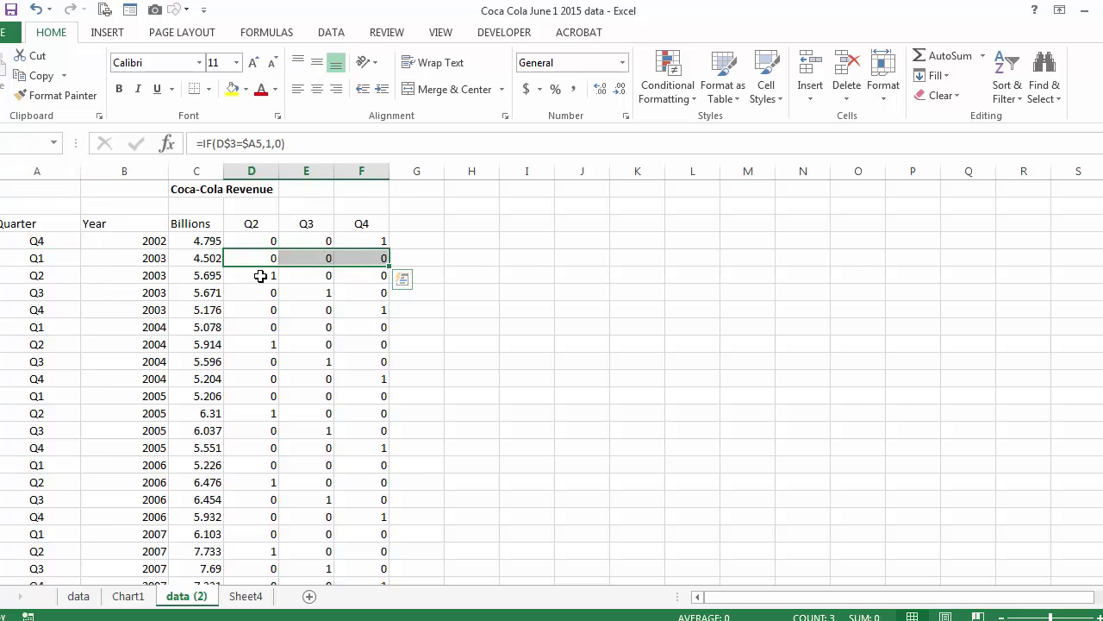
{"action": "key", "text": "Down"}
{"action": "left_click", "coordinate": [308, 293]}
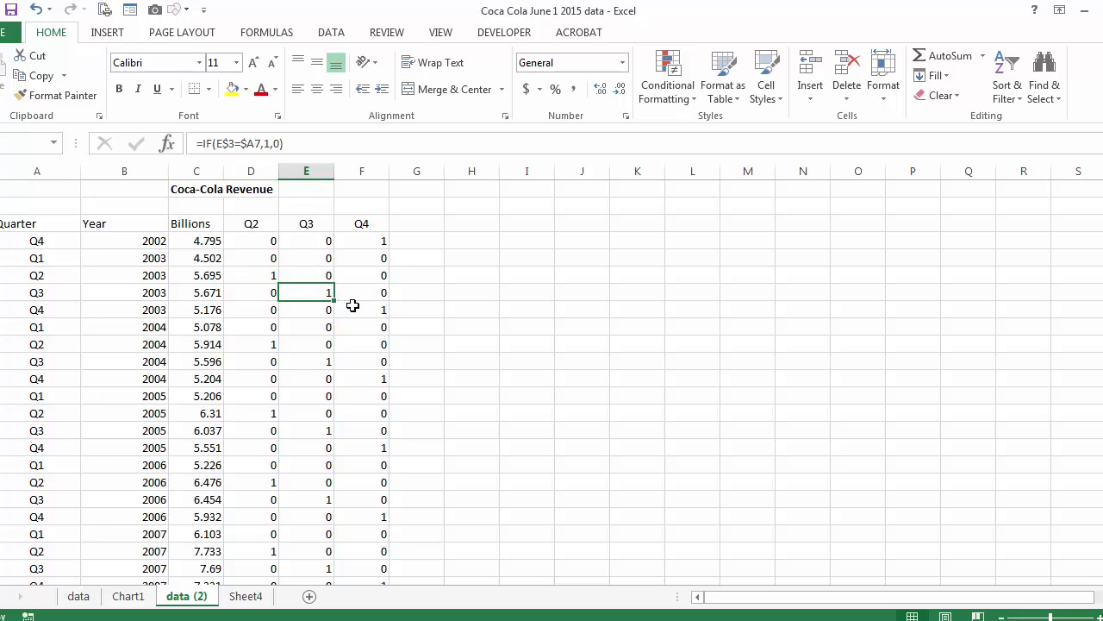
{"action": "left_click", "coordinate": [351, 307]}
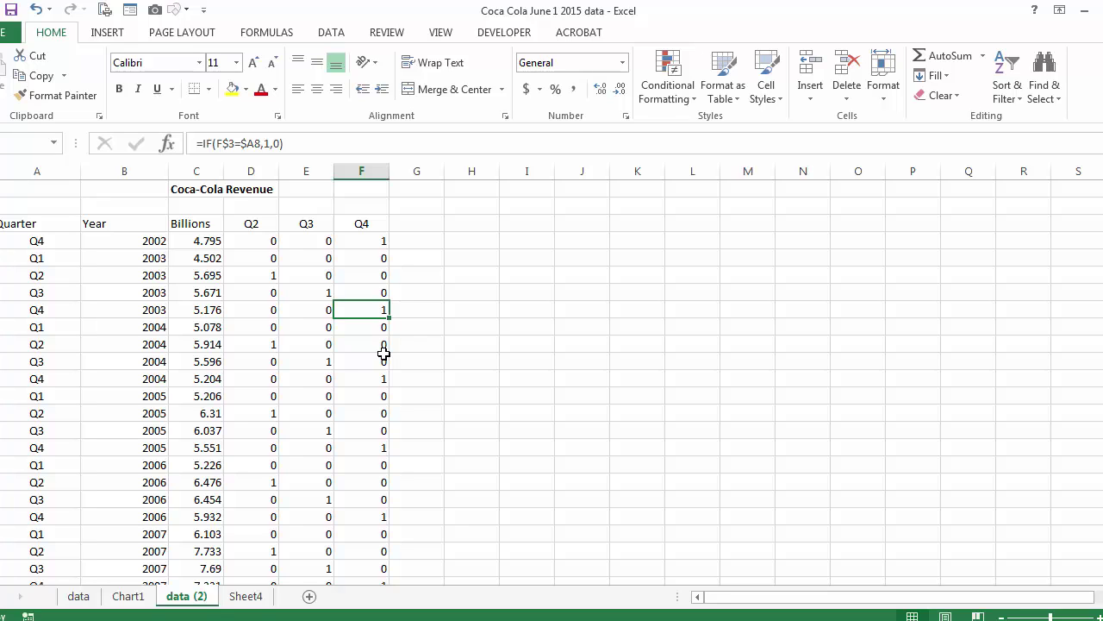
Add the header Period in G3, beside the Q4 dummy column.
{"action": "left_click", "coordinate": [420, 228]}
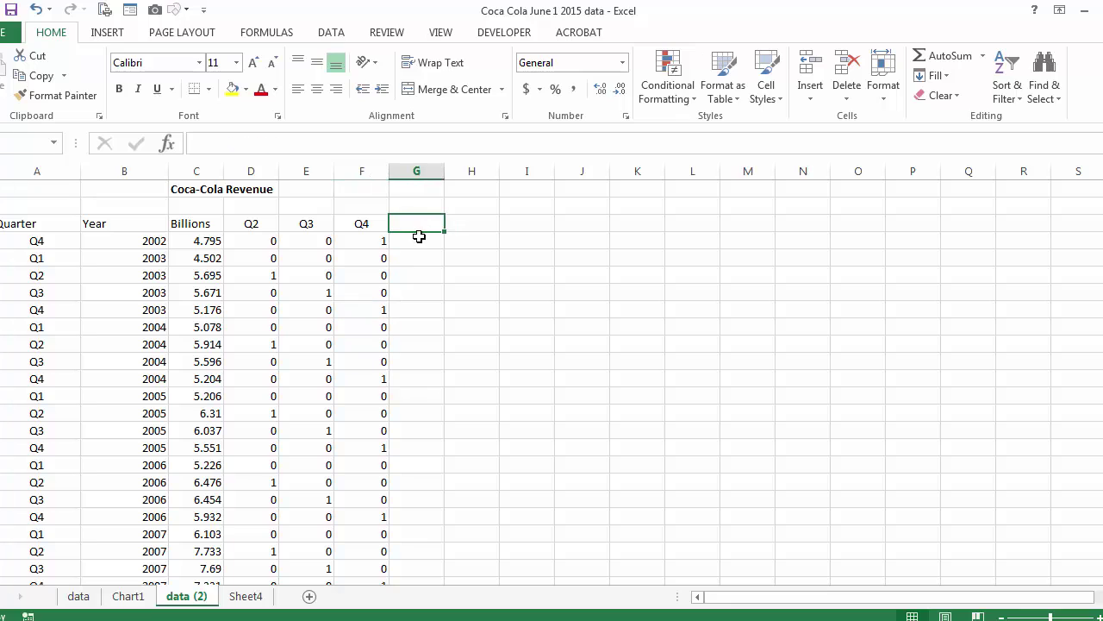
{"action": "type", "text": "Persio"}
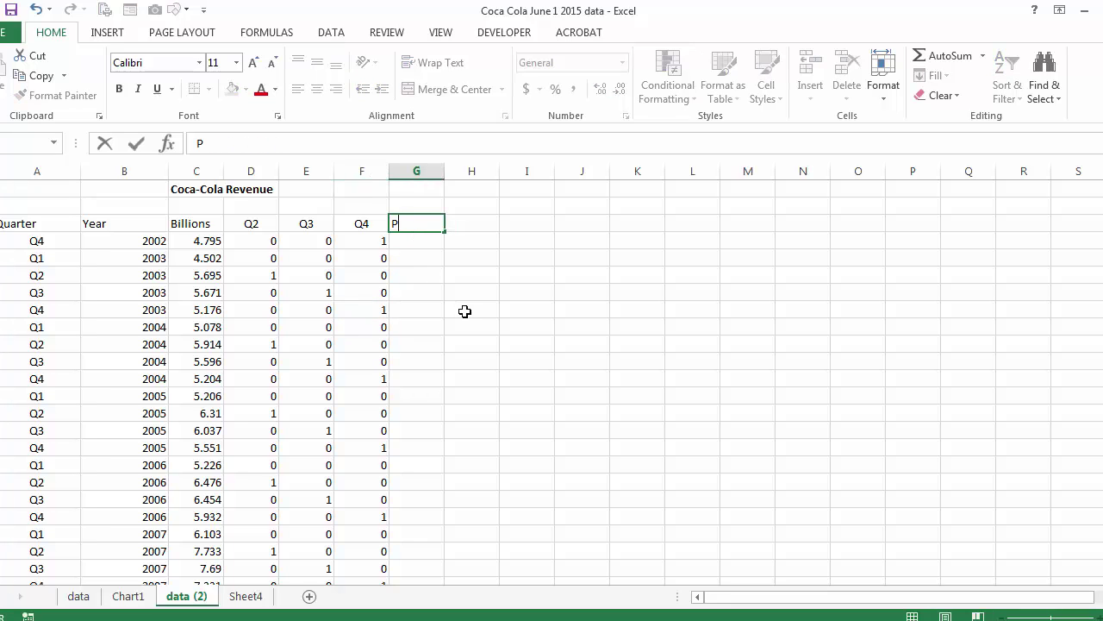
{"action": "key", "text": "BackSpace"}
{"action": "key", "text": "BackSpace"}
{"action": "key", "text": "BackSpace"}
{"action": "type", "text": "iod"}
{"action": "key", "text": "Return"}
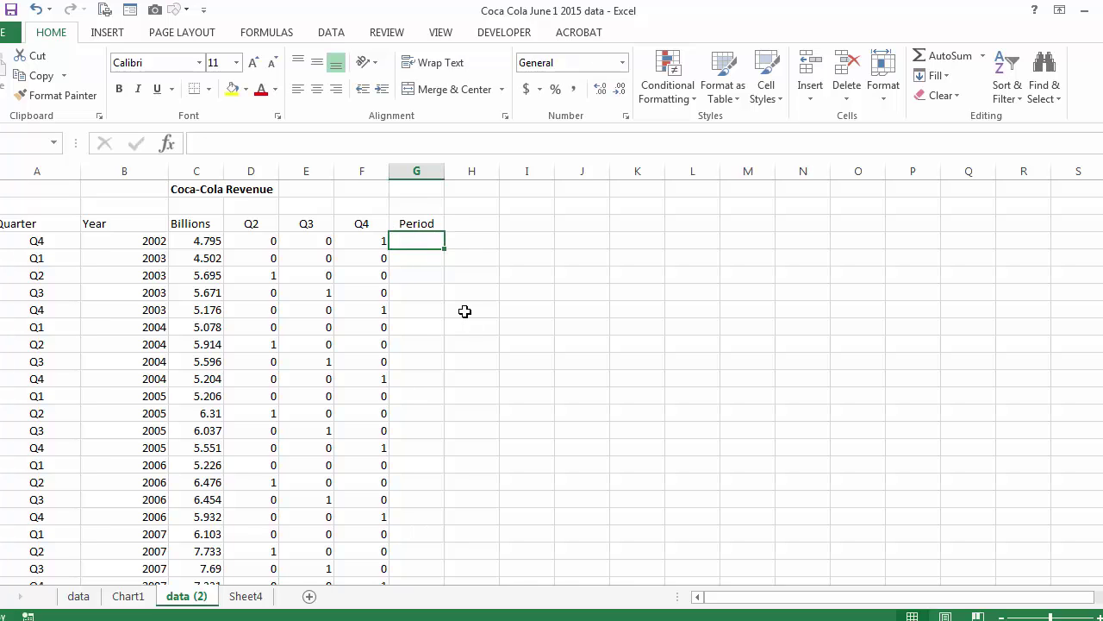
Number the periods from G4 by entering 1 and 2, and fill the series down to 50 in the last data row.
{"action": "type", "text": "1"}
{"action": "key", "text": "Return"}
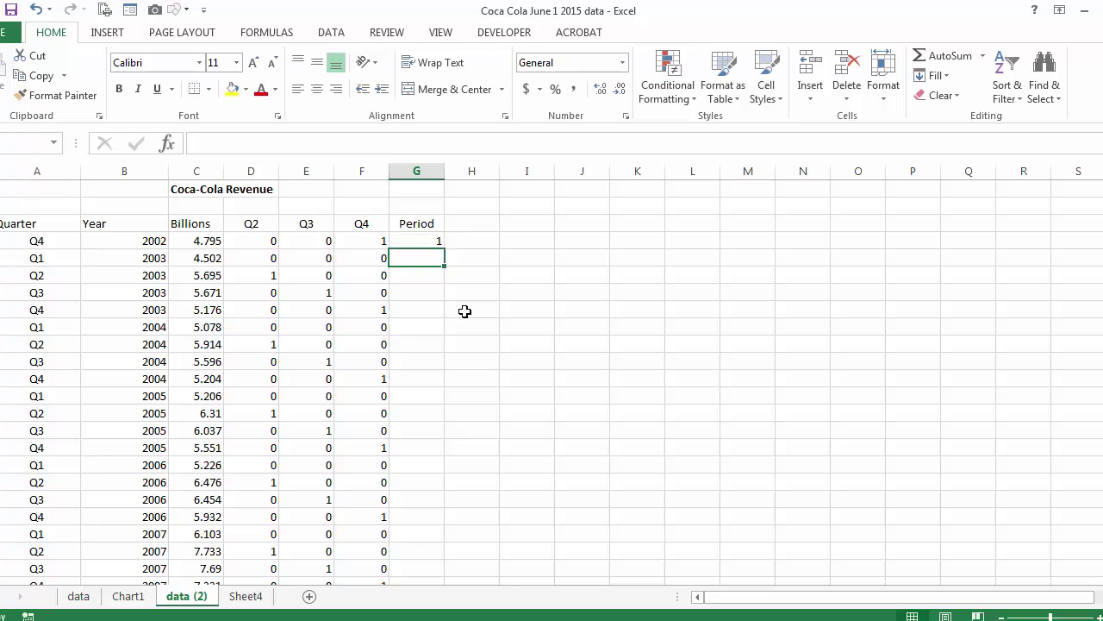
{"action": "type", "text": "2"}
{"action": "key", "text": "Return"}
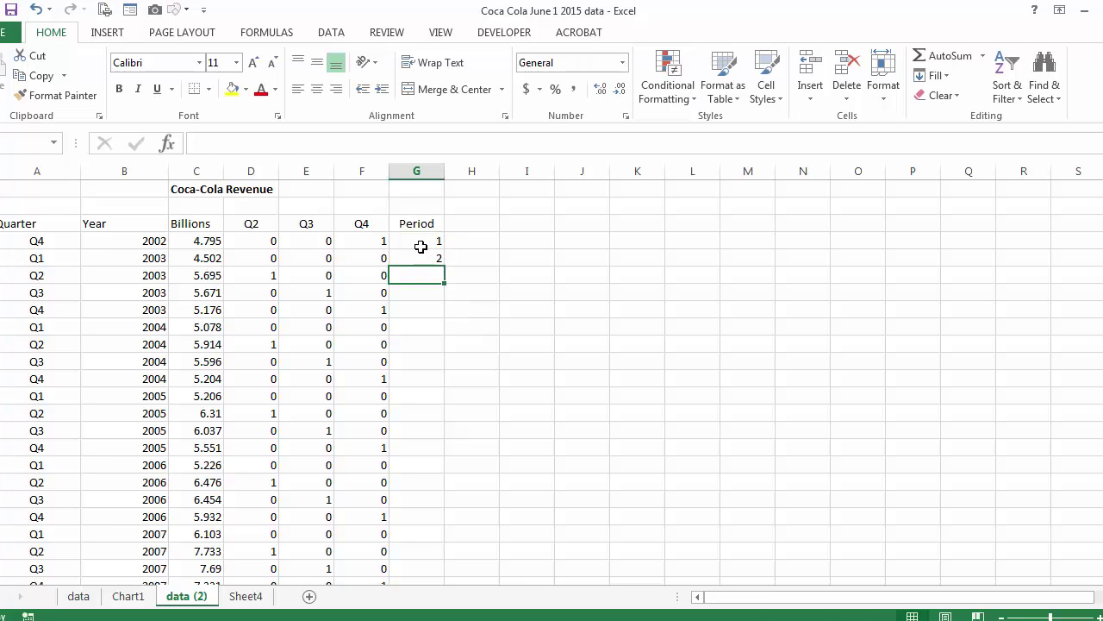
{"action": "left_click_drag", "start_coordinate": [423, 243], "coordinate": [422, 254]}
{"action": "double_click", "coordinate": [444, 263]}
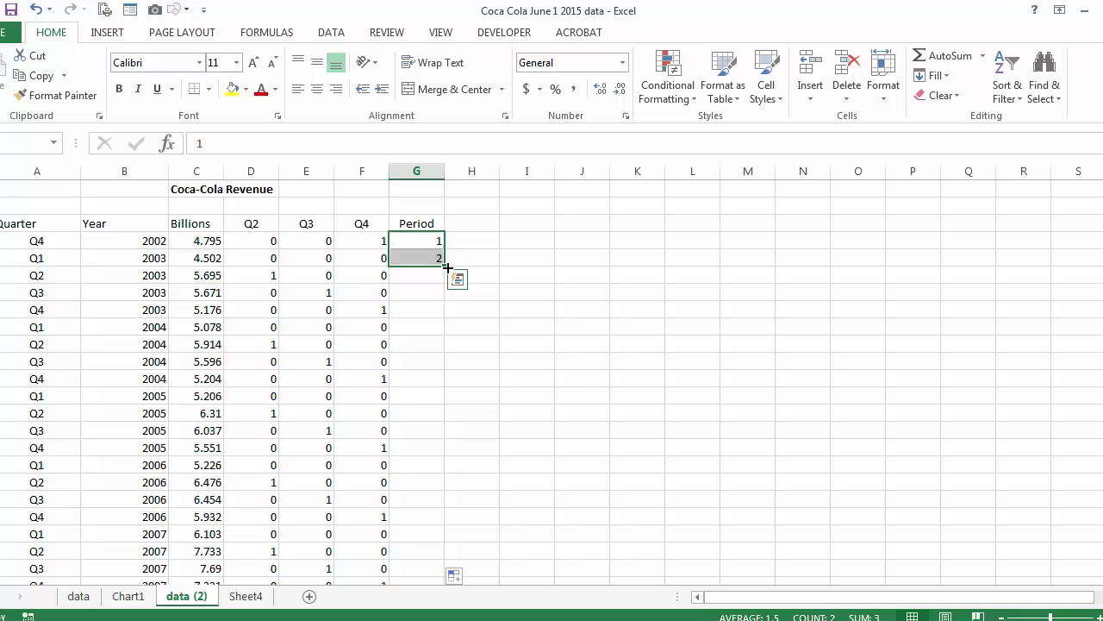
Check the Period numbering through the last data row and review the Billions, quarter dummy and Period columns.
{"action": "left_click", "coordinate": [413, 466]}
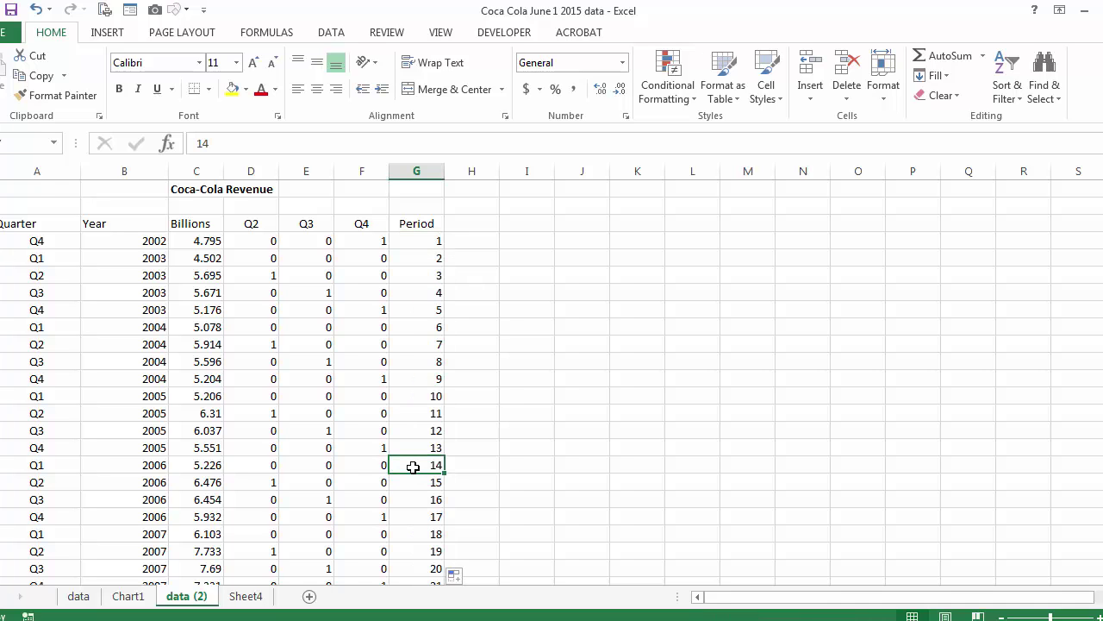
{"action": "key", "text": "ctrl+Down"}
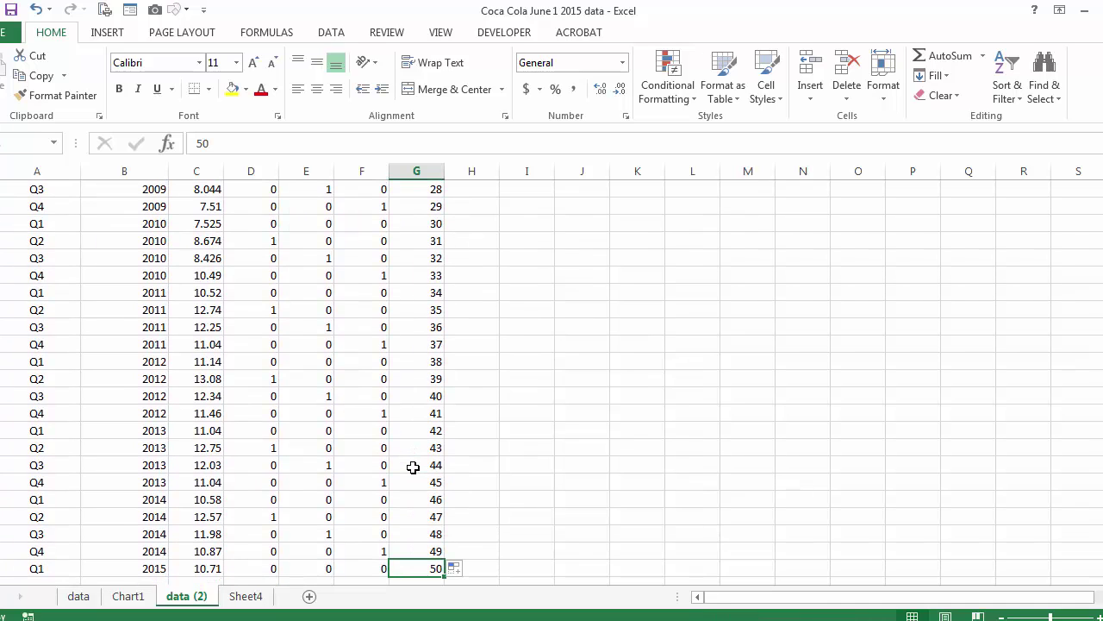
{"action": "key", "text": "ctrl+Up"}
{"action": "key", "text": "Up"}
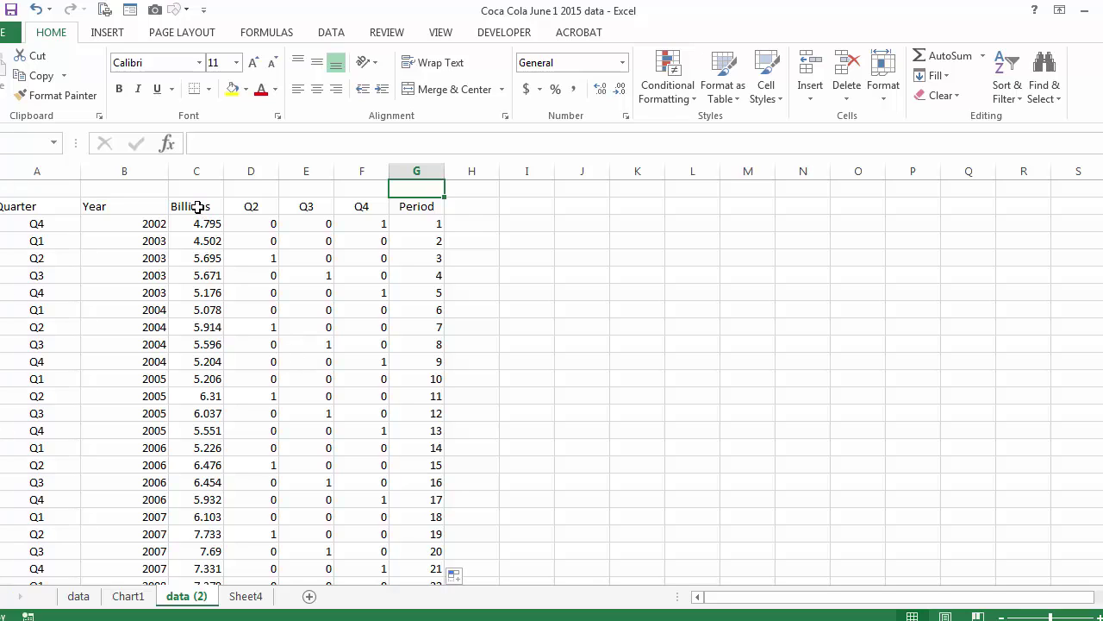
{"action": "left_click_drag", "start_coordinate": [197, 207], "coordinate": [199, 345]}
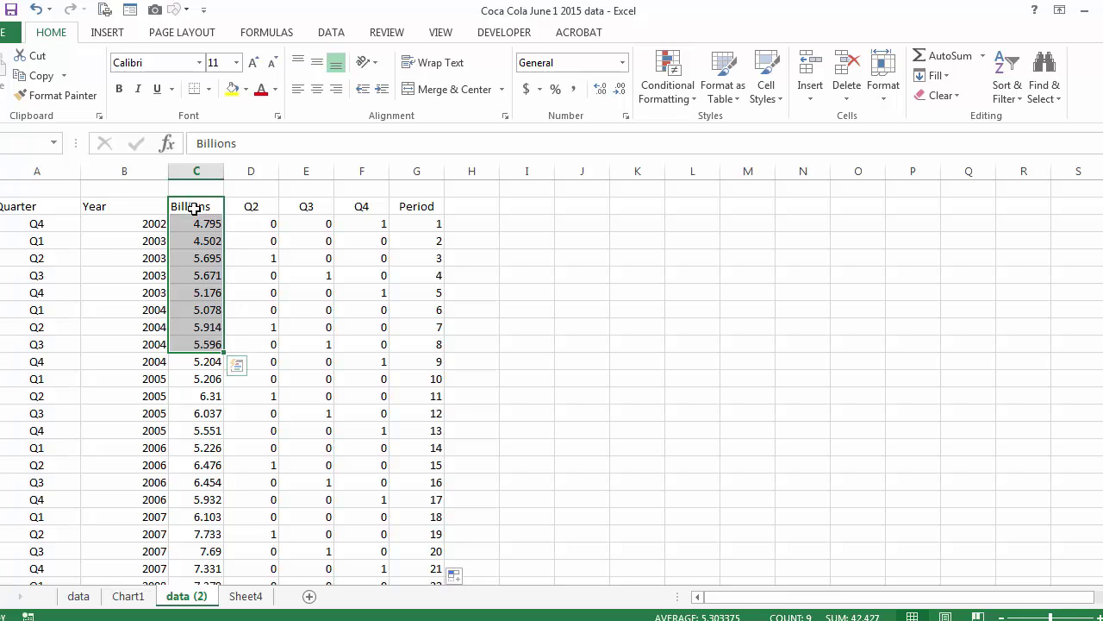
{"action": "left_click", "coordinate": [248, 207]}
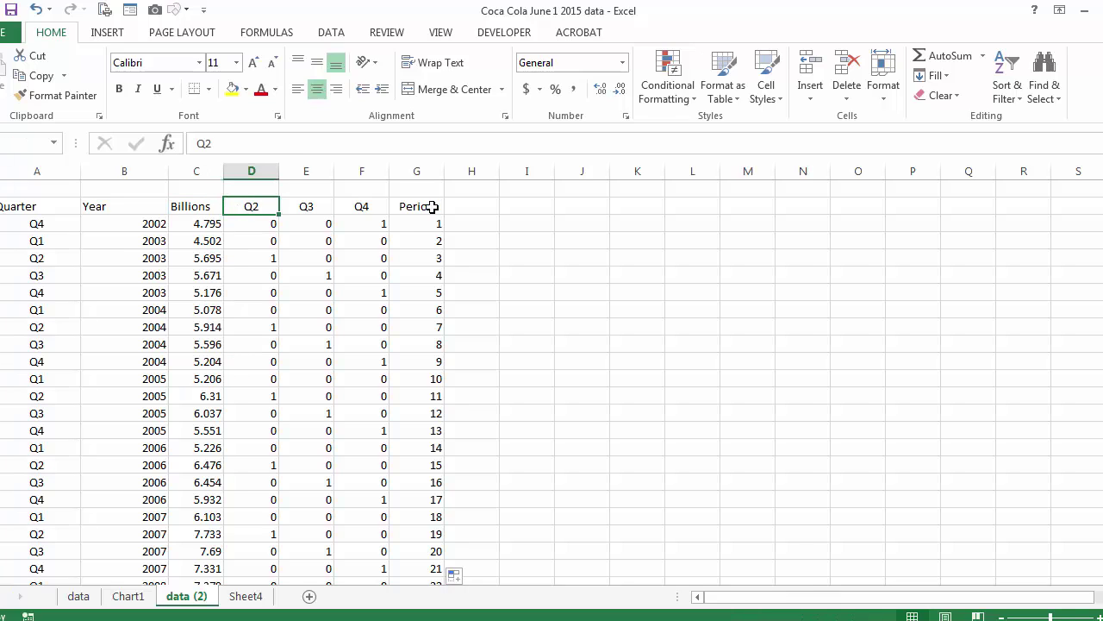
{"action": "left_click", "coordinate": [298, 258]}
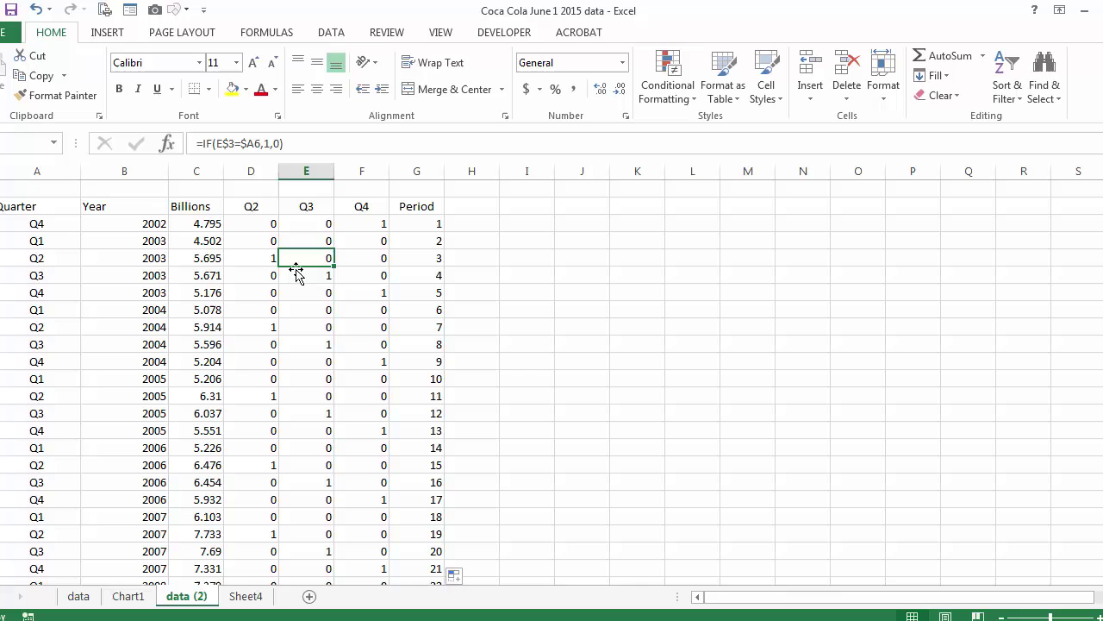
Start a Regression from the data analysis tools and set its Input Y Range to the Billions column, C3:C53.
{"action": "left_click", "coordinate": [332, 34]}
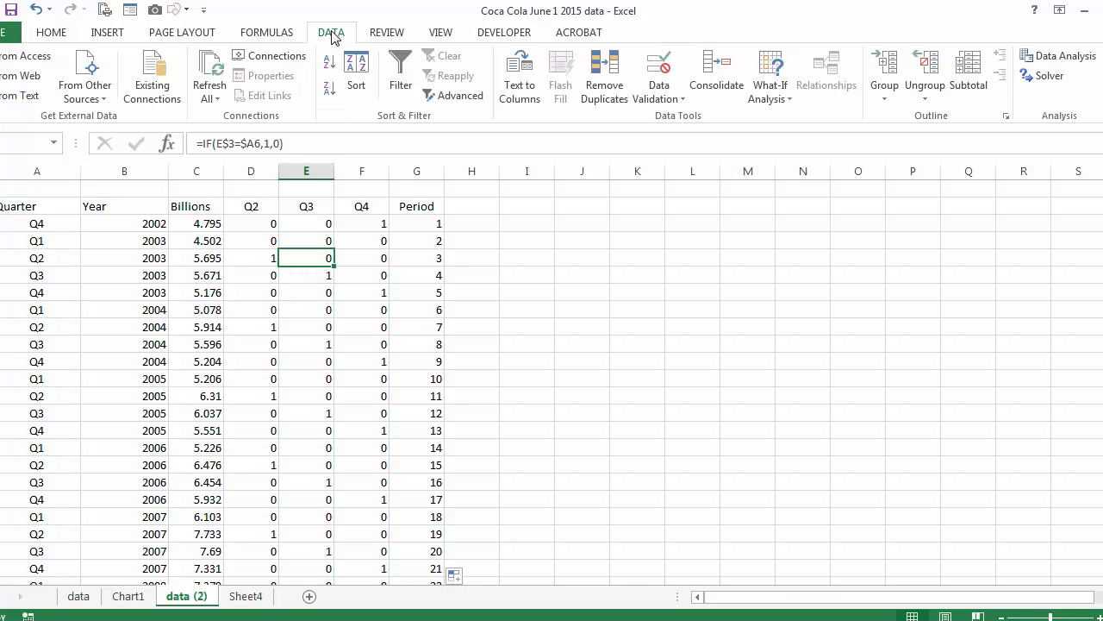
{"action": "left_click", "coordinate": [1065, 57]}
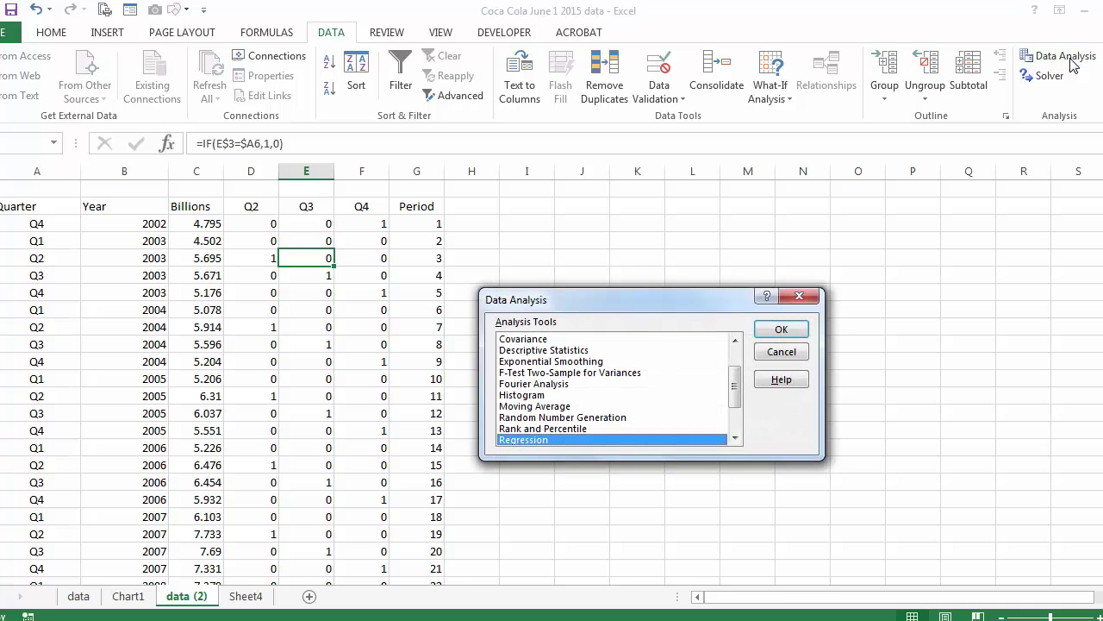
{"action": "left_click", "coordinate": [780, 329]}
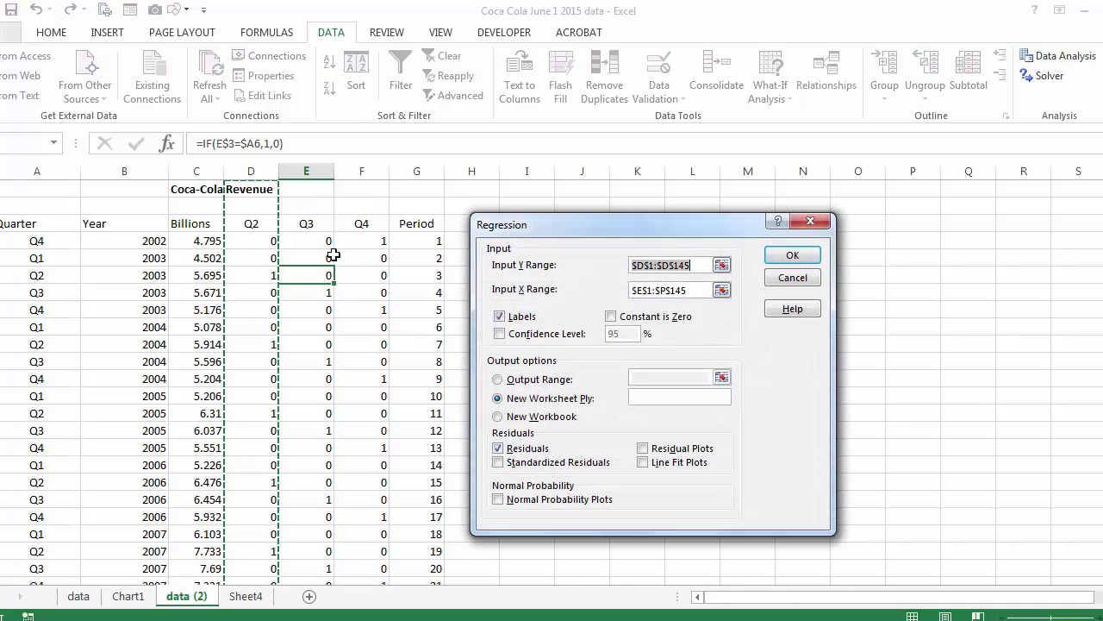
{"action": "left_click", "coordinate": [194, 224]}
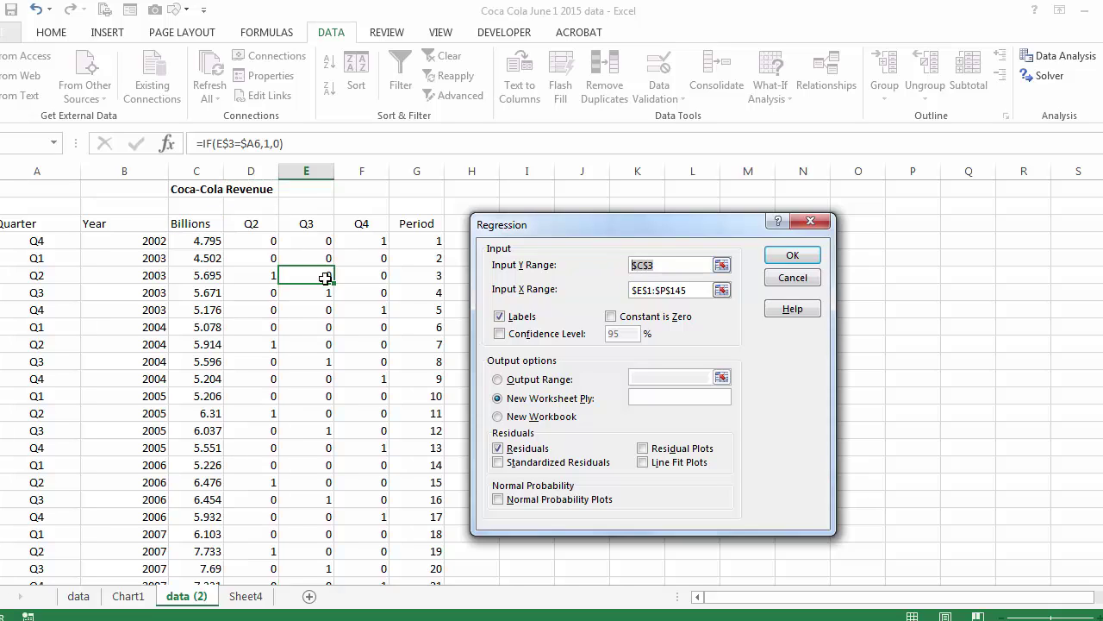
{"action": "left_click", "coordinate": [194, 224]}
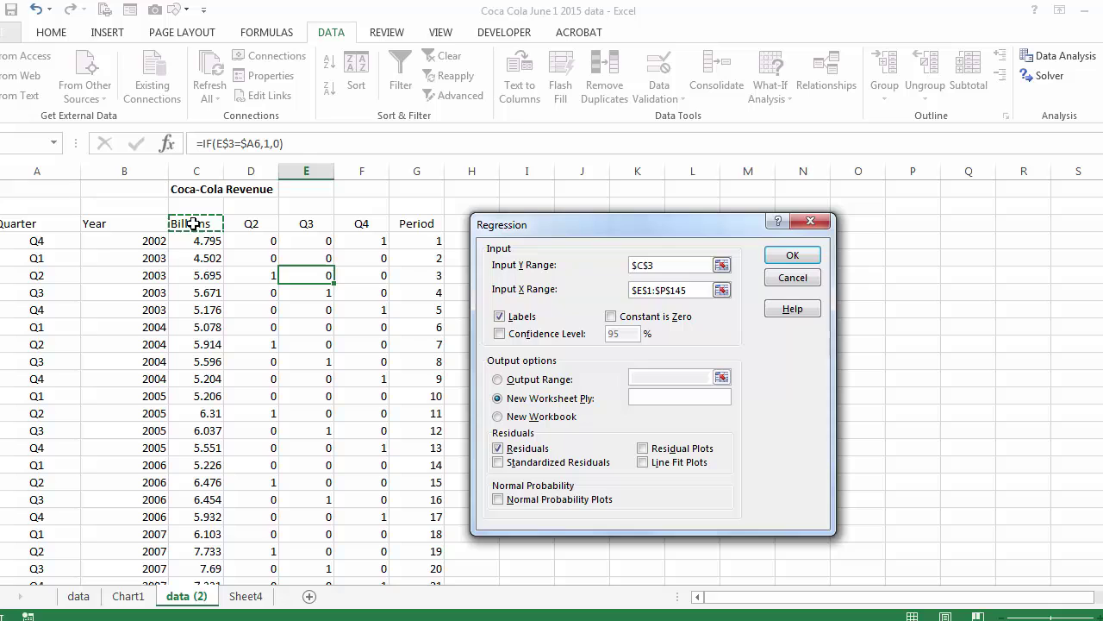
{"action": "left_click_drag", "start_coordinate": [194, 224], "coordinate": [194, 568]}
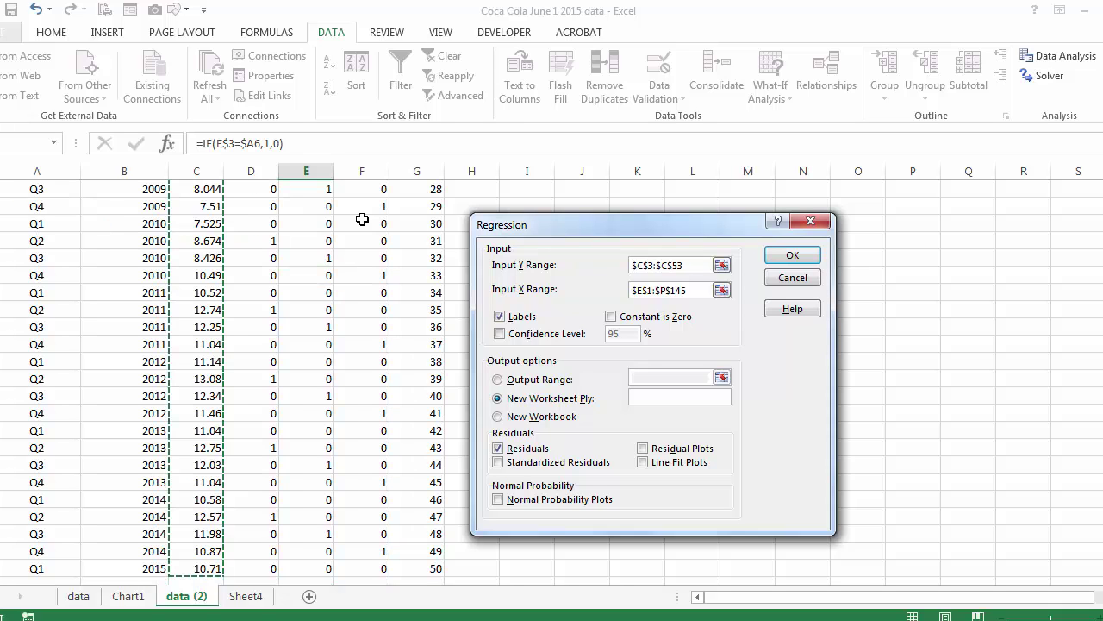
Set the Input X Range to D3:G53 and run the Regression with labels and residuals, output to a new worksheet.
{"action": "left_click", "coordinate": [673, 290]}
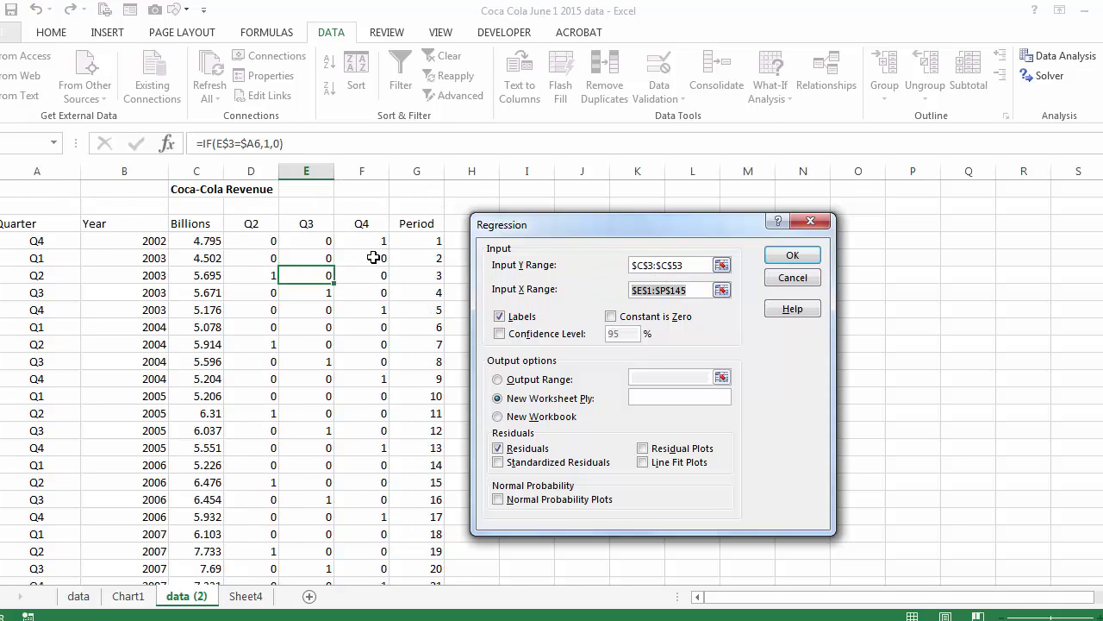
{"action": "left_click_drag", "start_coordinate": [240, 226], "coordinate": [399, 225]}
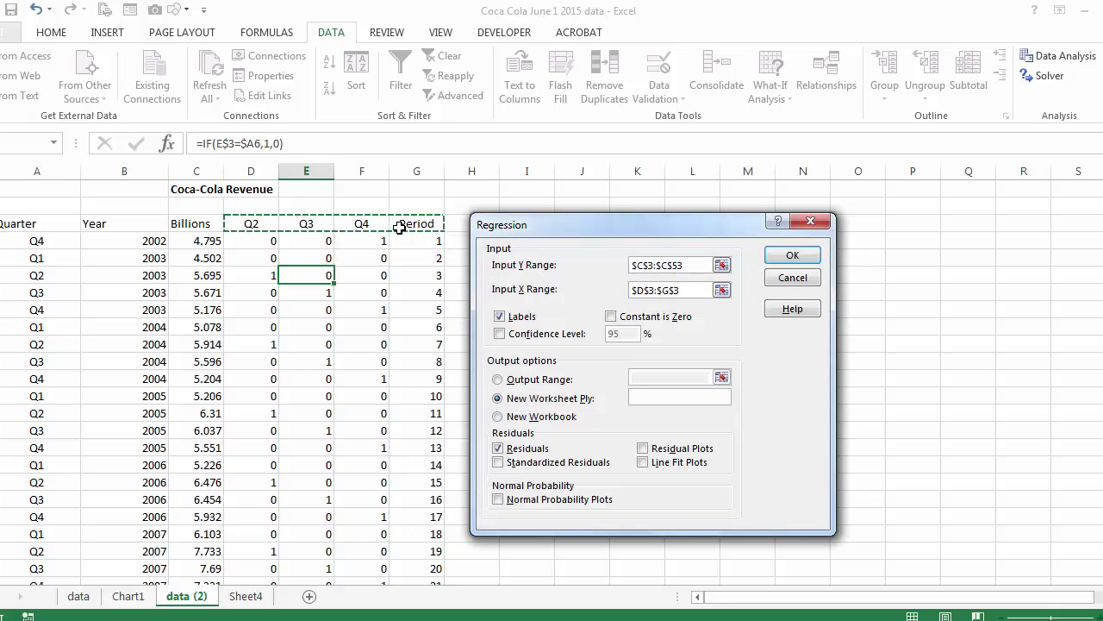
{"action": "key", "text": "ctrl+shift+Down"}
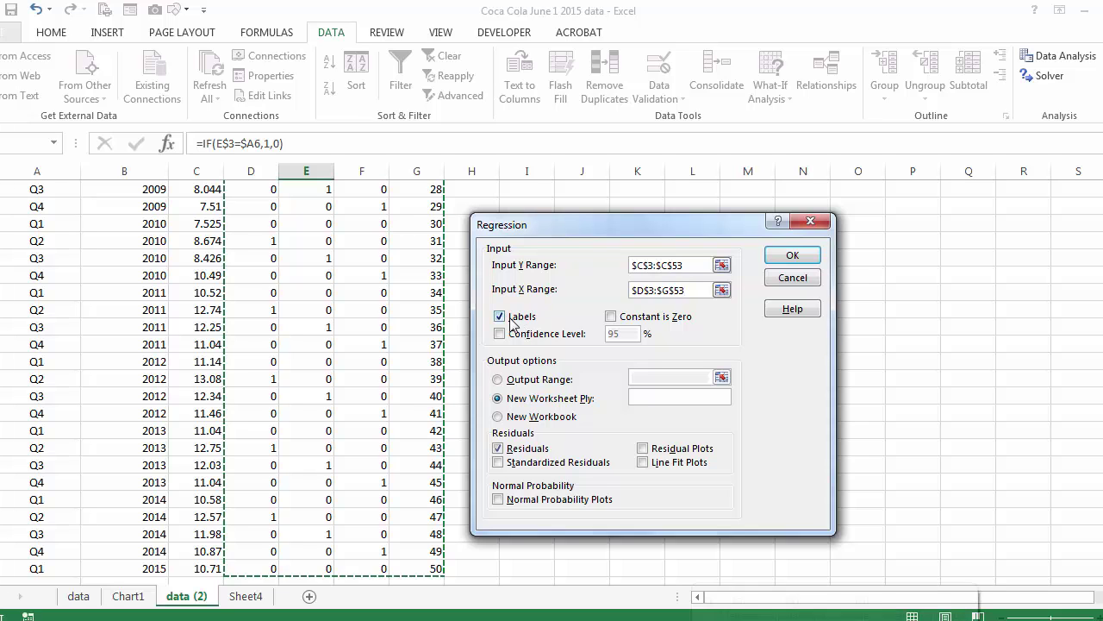
{"action": "scroll", "coordinate": [1090, 321], "scroll_direction": "up", "scroll_amount": 10}
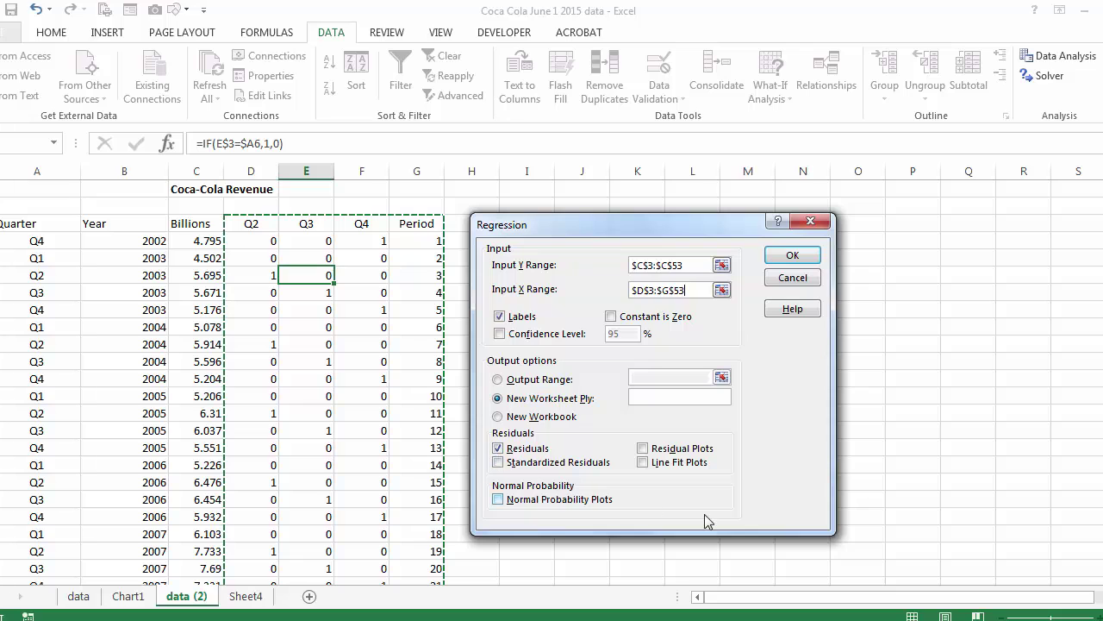
{"action": "left_click", "coordinate": [789, 256]}
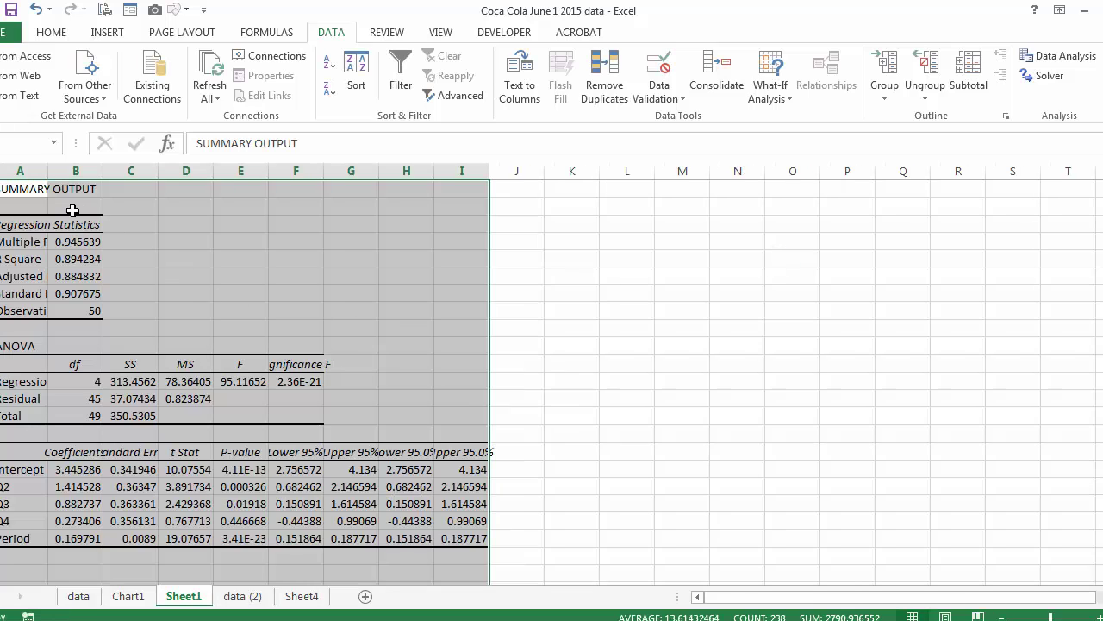
Fit column A to its contents and examine the R Square, Standard Error and the P-values for Q2 through Period.
{"action": "double_click", "coordinate": [48, 169]}
{"action": "left_click", "coordinate": [111, 251]}
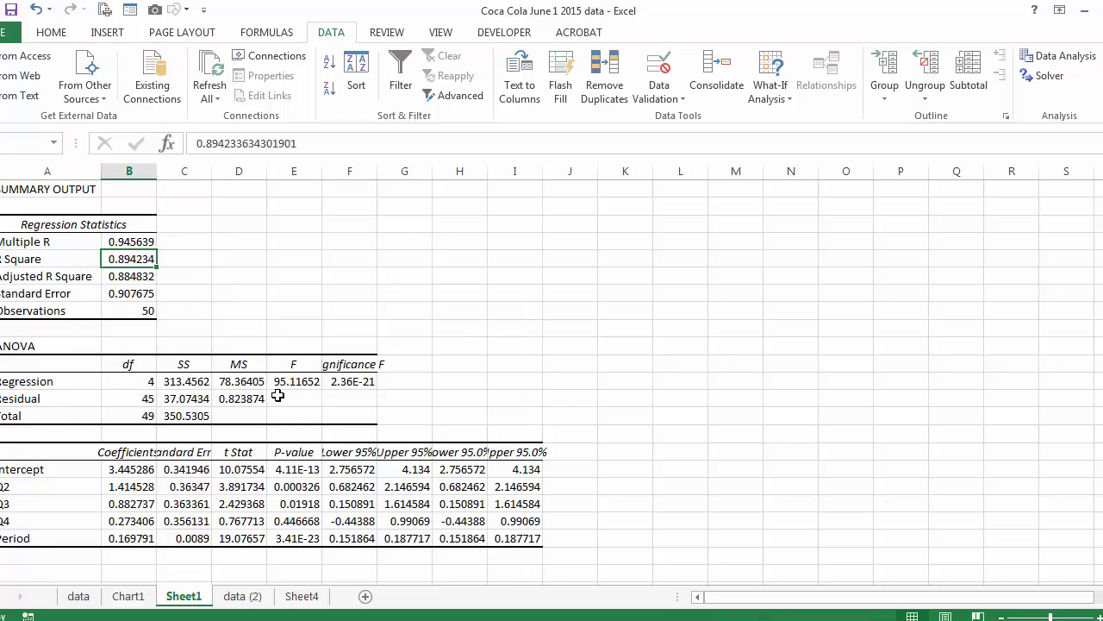
{"action": "left_click", "coordinate": [129, 298]}
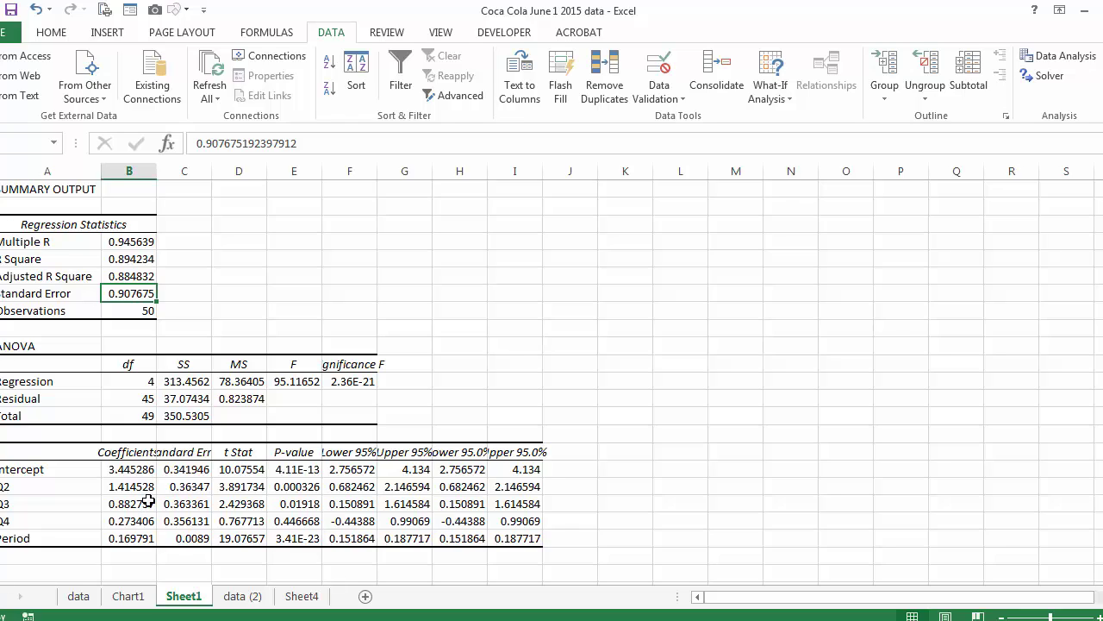
{"action": "left_click_drag", "start_coordinate": [274, 487], "coordinate": [284, 534]}
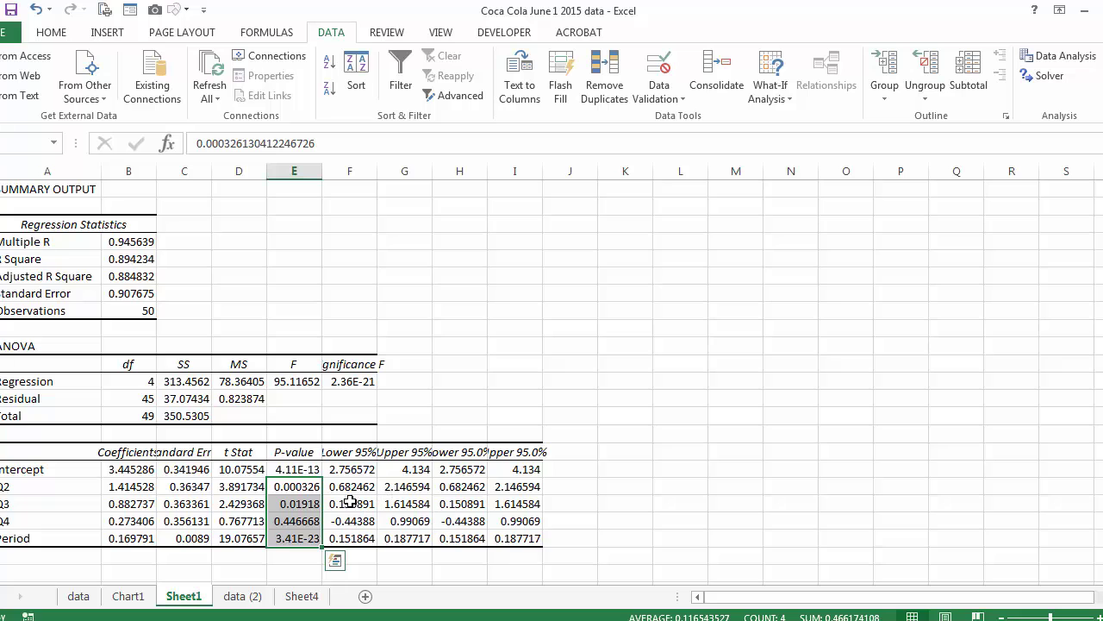
Fit column B to the Predicted Billions header in the residual output and review the first prediction against the coefficients.
{"action": "scroll", "coordinate": [332, 500], "scroll_direction": "down", "scroll_amount": 8}
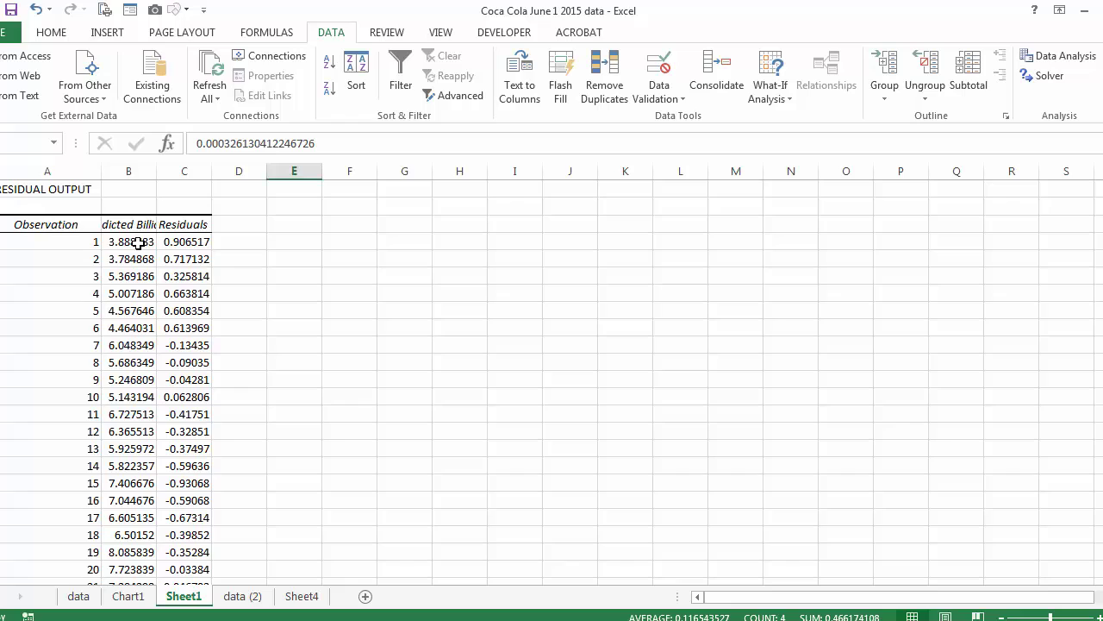
{"action": "double_click", "coordinate": [156, 170]}
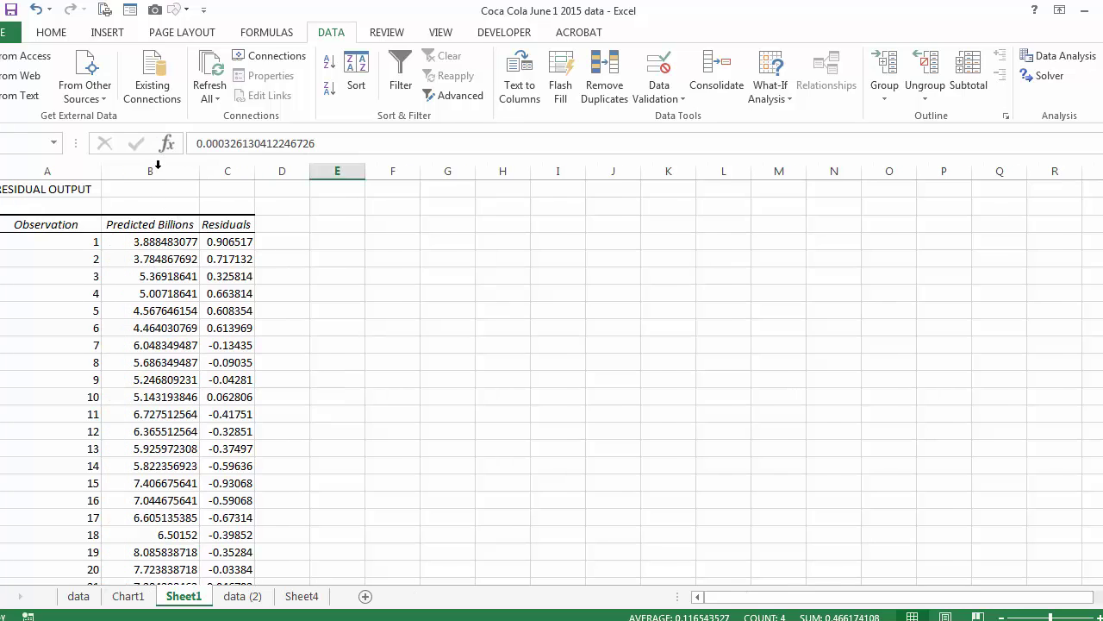
{"action": "left_click", "coordinate": [177, 224]}
{"action": "left_click", "coordinate": [180, 241]}
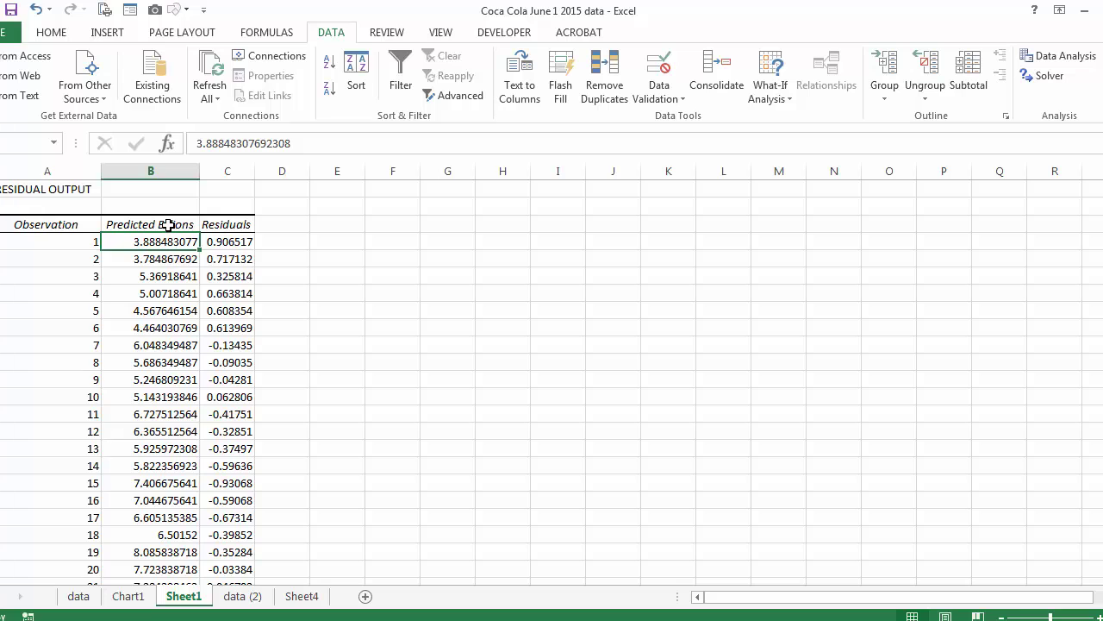
{"action": "scroll", "coordinate": [169, 226], "scroll_direction": "up", "scroll_amount": 6}
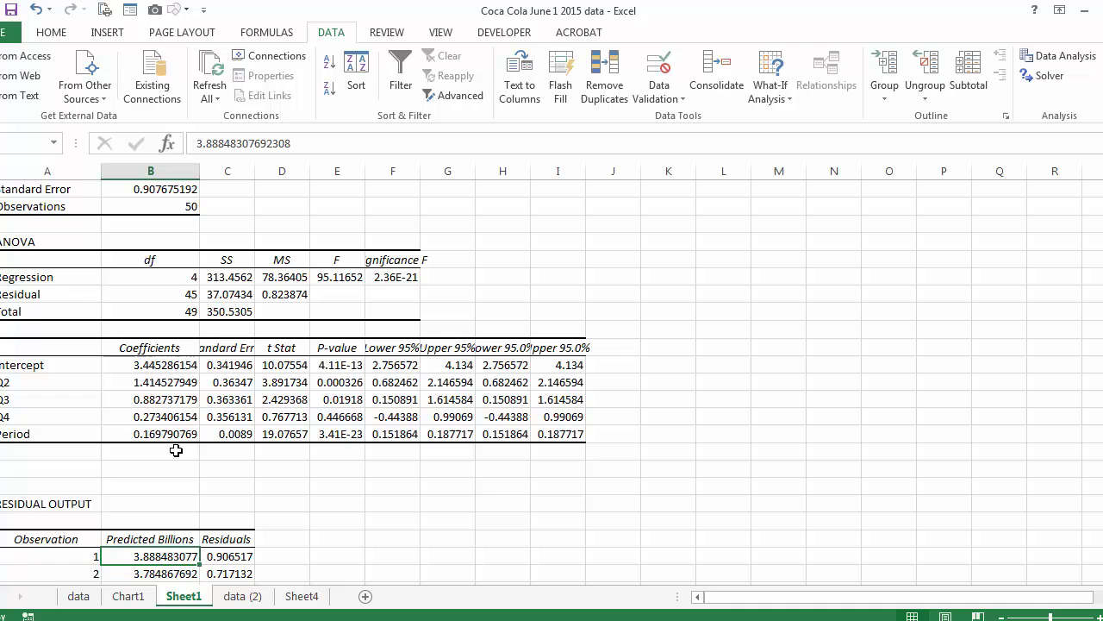
{"action": "scroll", "coordinate": [185, 416], "scroll_direction": "down", "scroll_amount": 4}
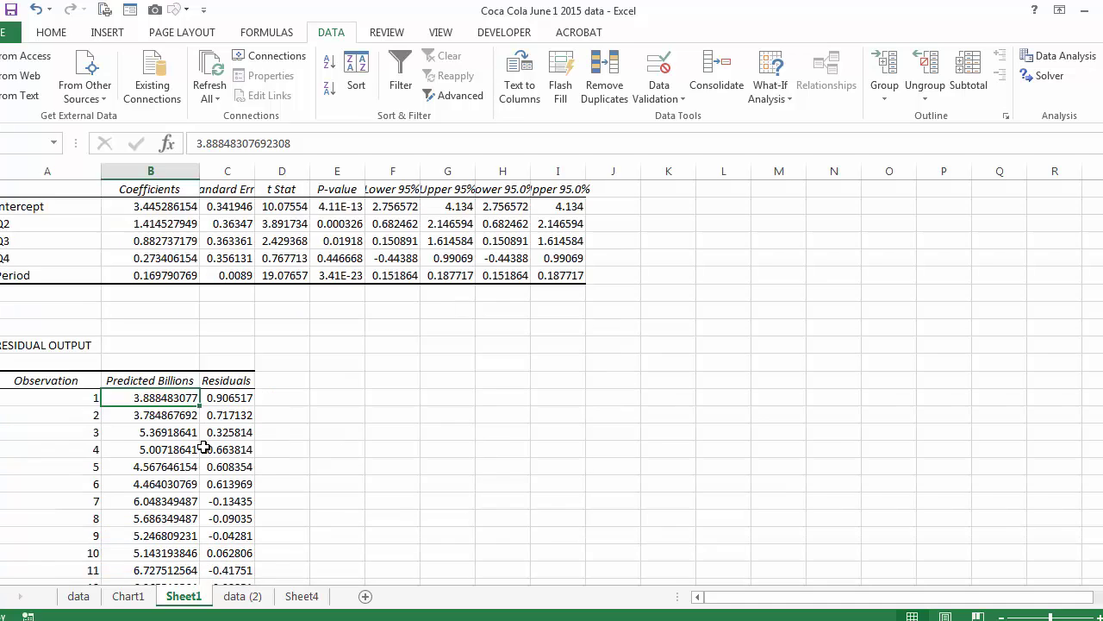
Copy the full Predicted Billions column with its header from Sheet1 and paste it at H3 on the data (2) sheet.
{"action": "left_click", "coordinate": [166, 329]}
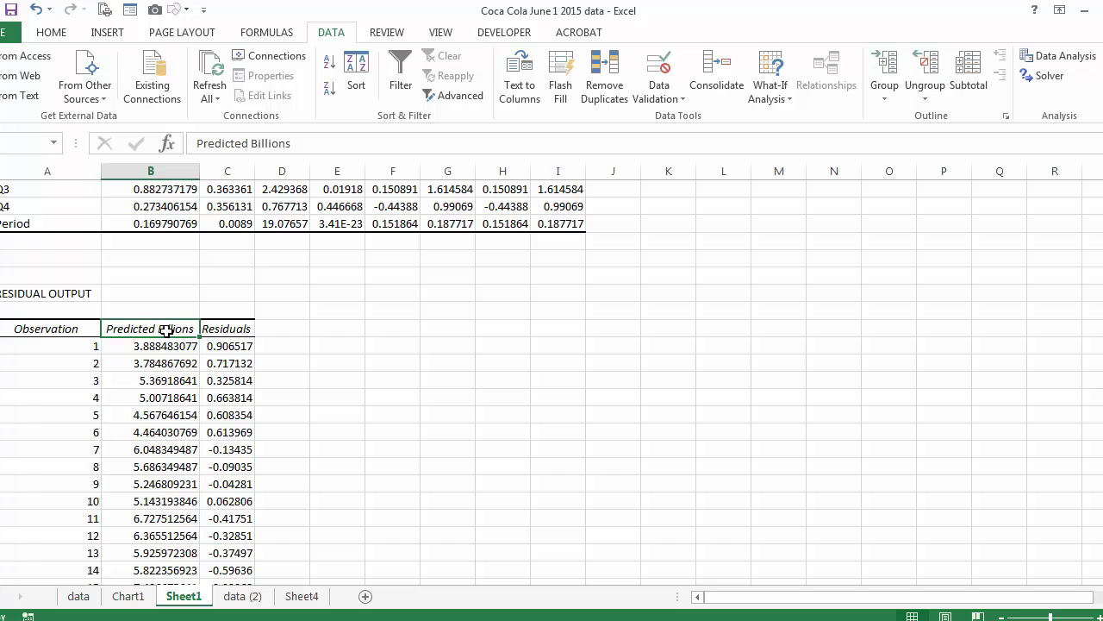
{"action": "key", "text": "ctrl+shift+Down"}
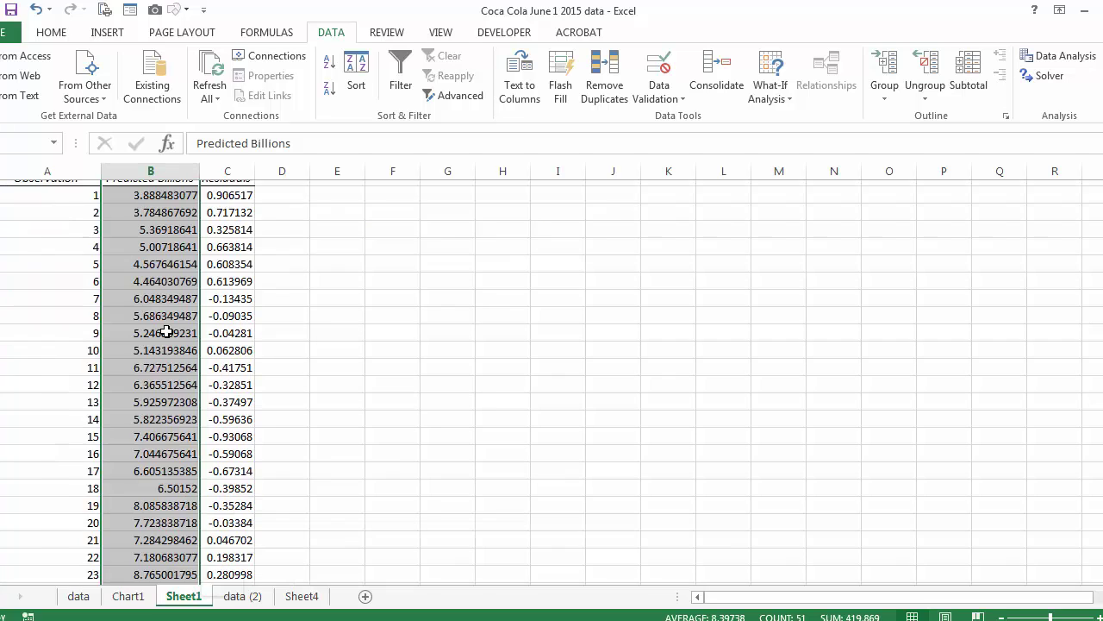
{"action": "key", "text": "ctrl+c"}
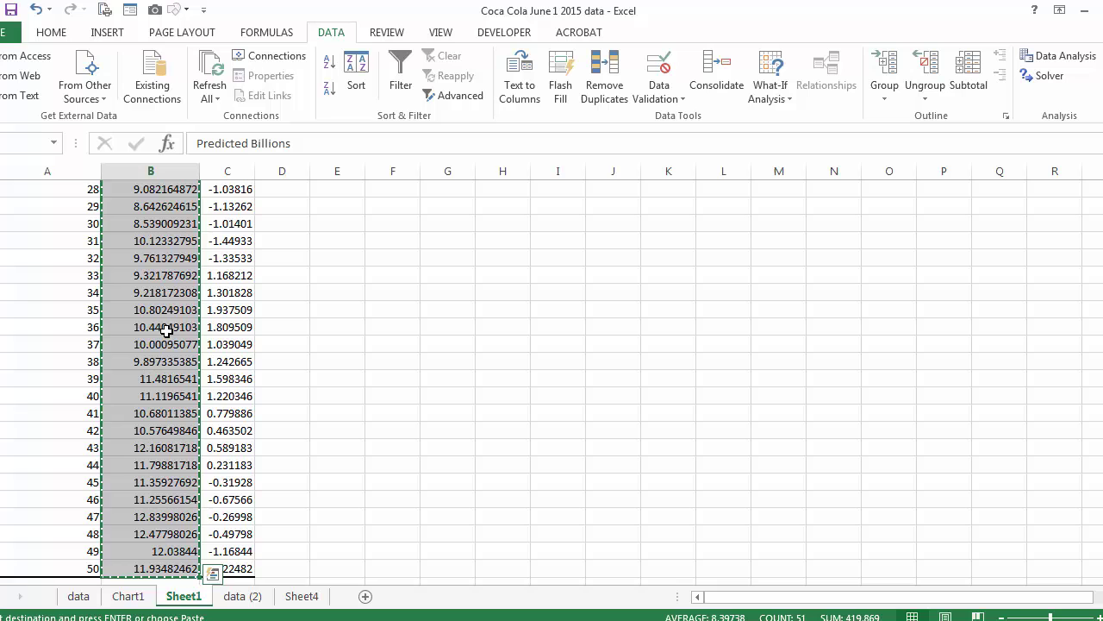
{"action": "left_click", "coordinate": [242, 596]}
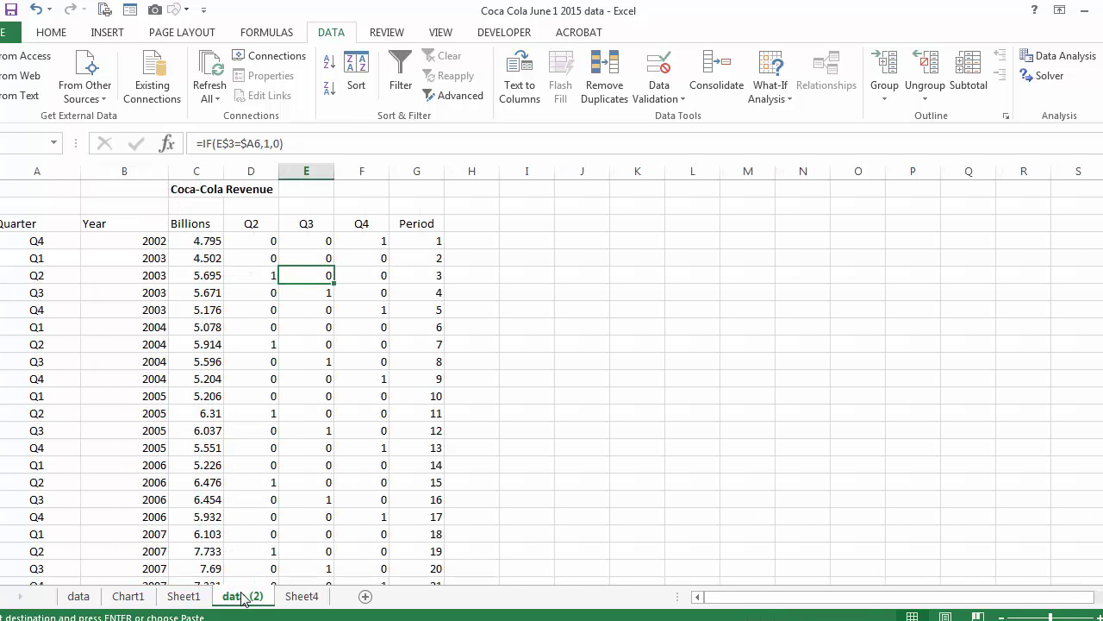
{"action": "left_click", "coordinate": [475, 226]}
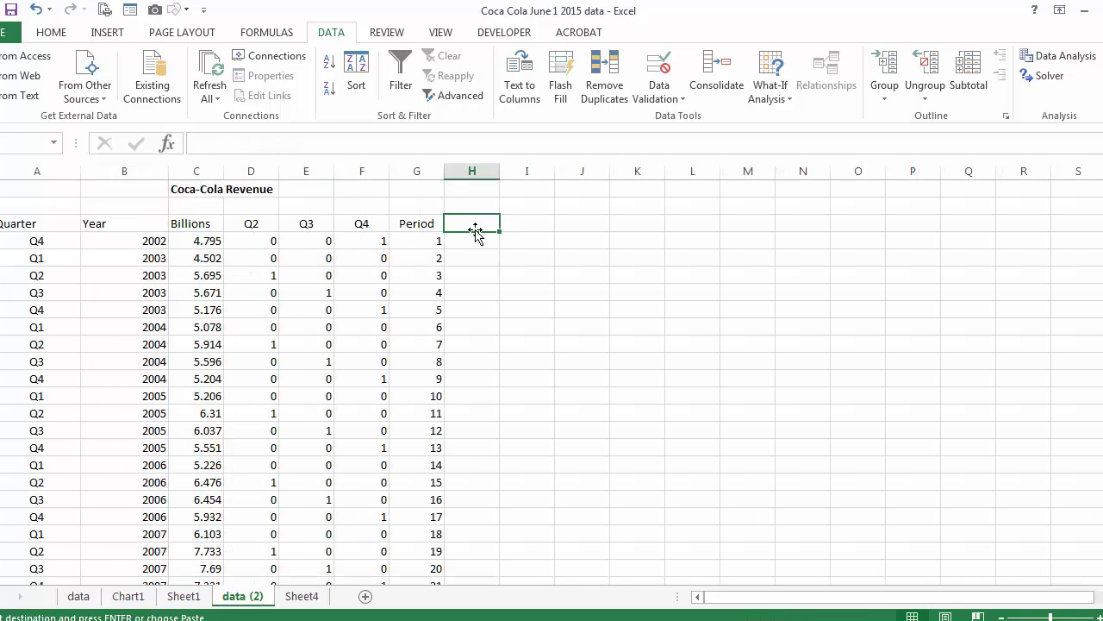
{"action": "key", "text": "ctrl+v"}
{"action": "key", "text": "Return"}
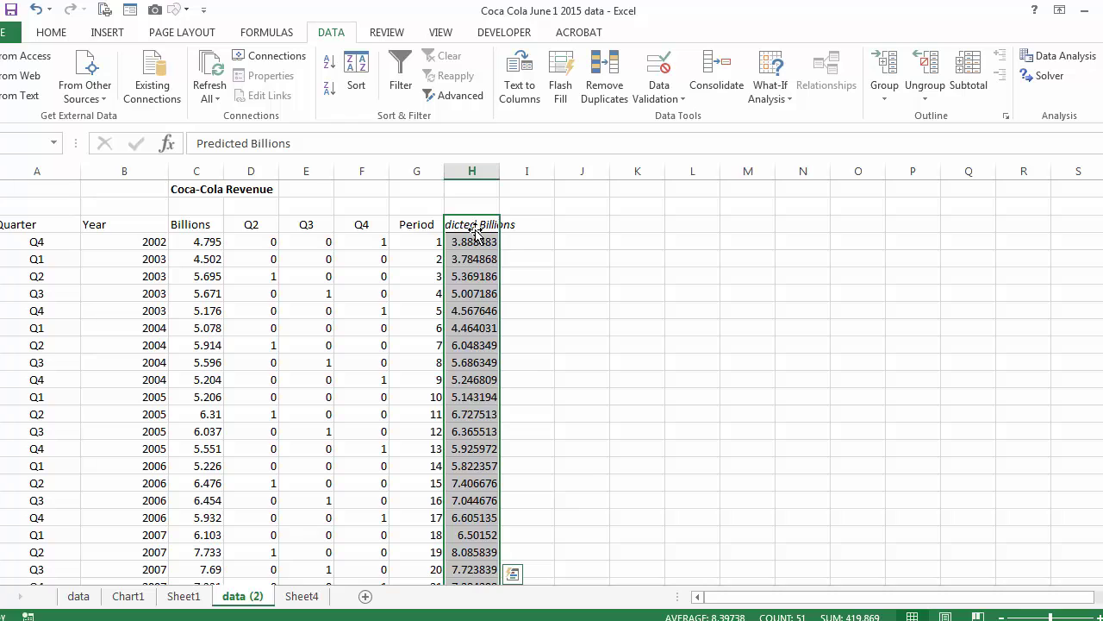
Compare the first quarter's actual Billions with its predicted value on data (2) and its residual on Sheet1.
{"action": "left_click", "coordinate": [211, 241]}
{"action": "left_click", "coordinate": [464, 245]}
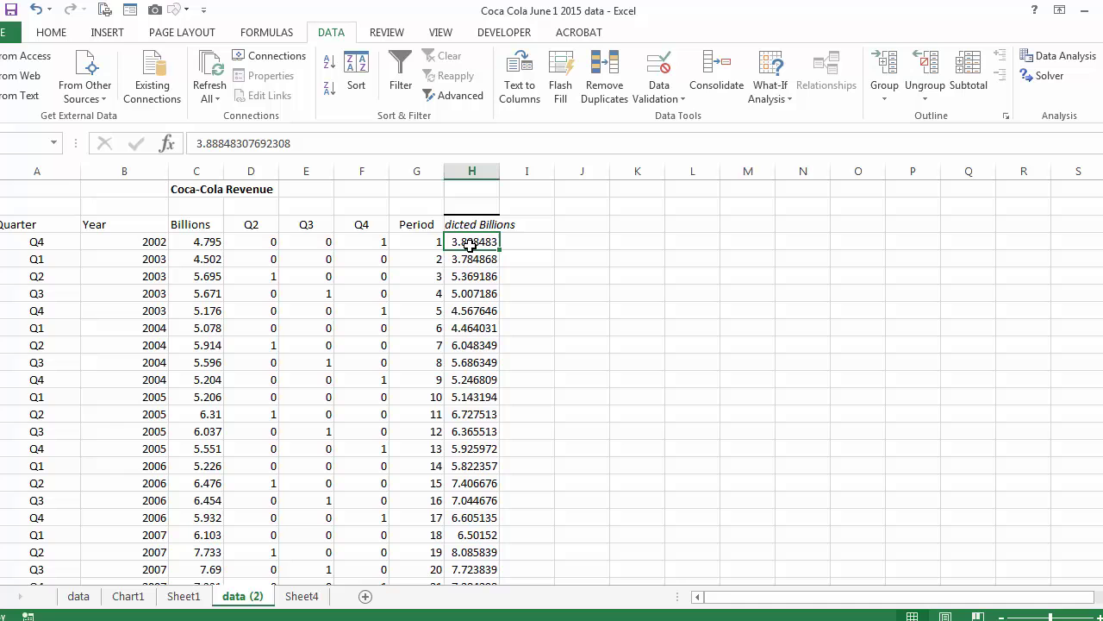
{"action": "left_click", "coordinate": [184, 597]}
{"action": "scroll", "coordinate": [186, 573], "scroll_direction": "up", "scroll_amount": 12}
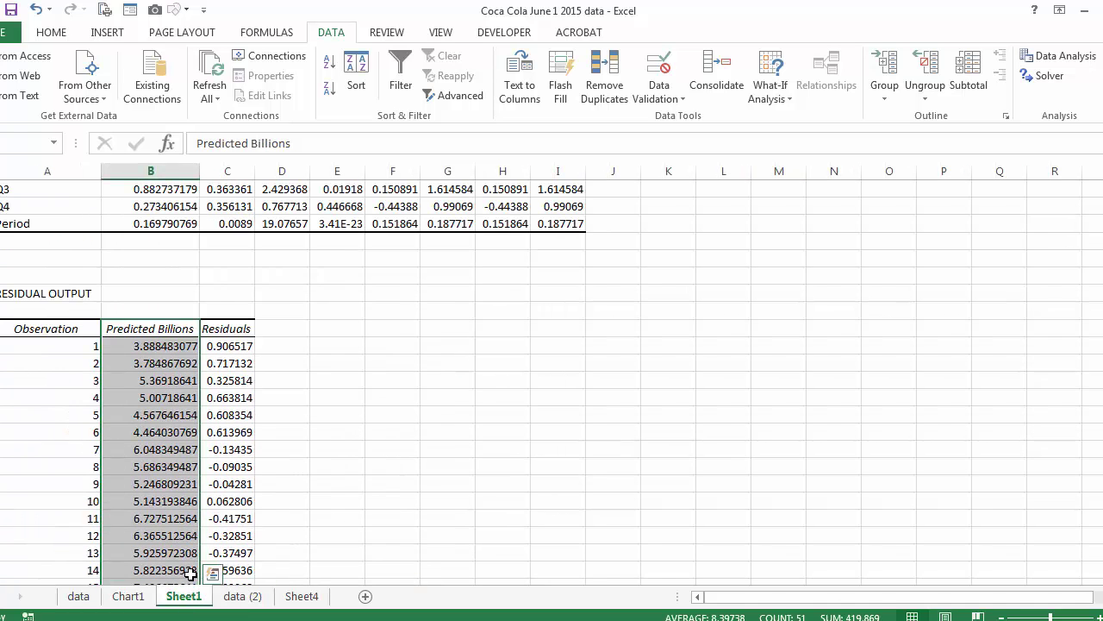
{"action": "left_click", "coordinate": [229, 348]}
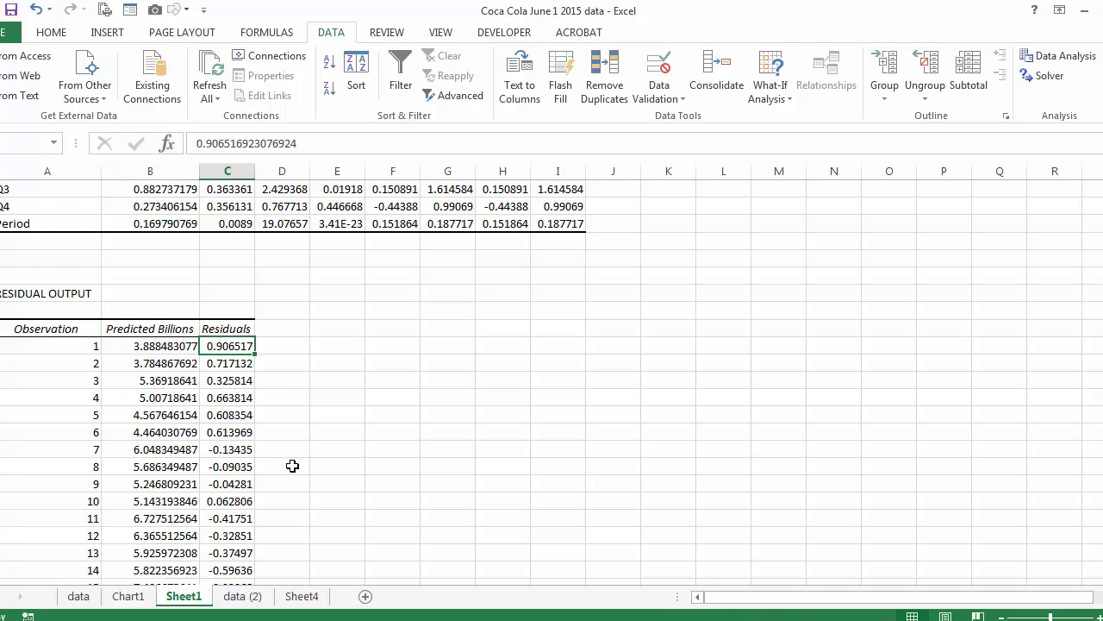
{"action": "left_click", "coordinate": [243, 597]}
{"action": "left_click", "coordinate": [189, 241]}
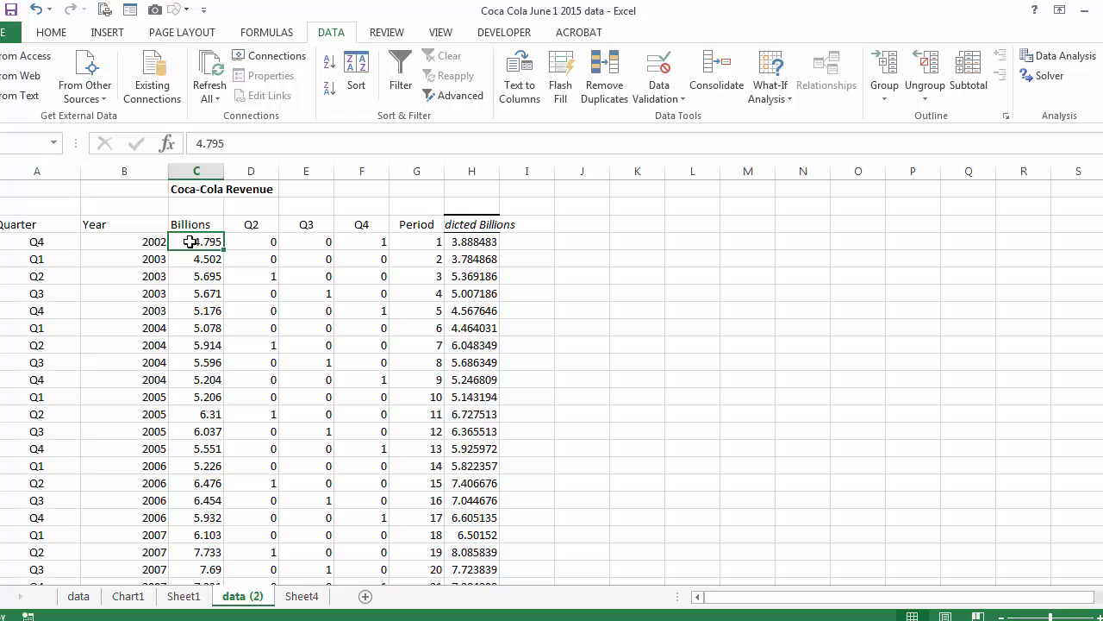
{"action": "left_click", "coordinate": [473, 241]}
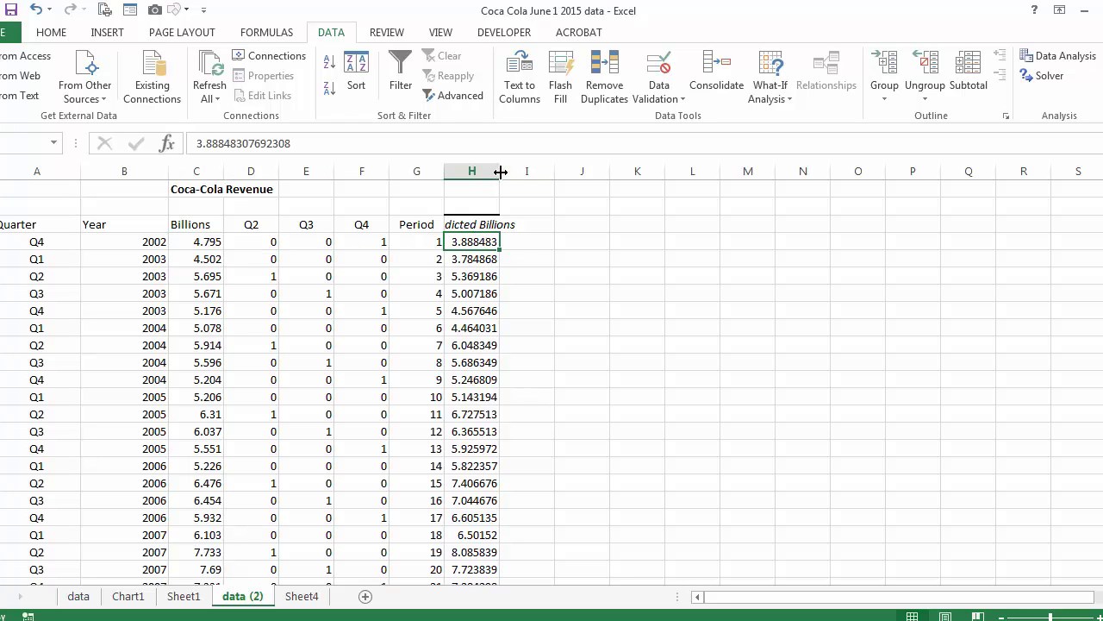
Fit column H to its contents and add the Predicted Billions column, H3:H53, to Chart1 as a second series.
{"action": "double_click", "coordinate": [500, 172]}
{"action": "left_click", "coordinate": [495, 223]}
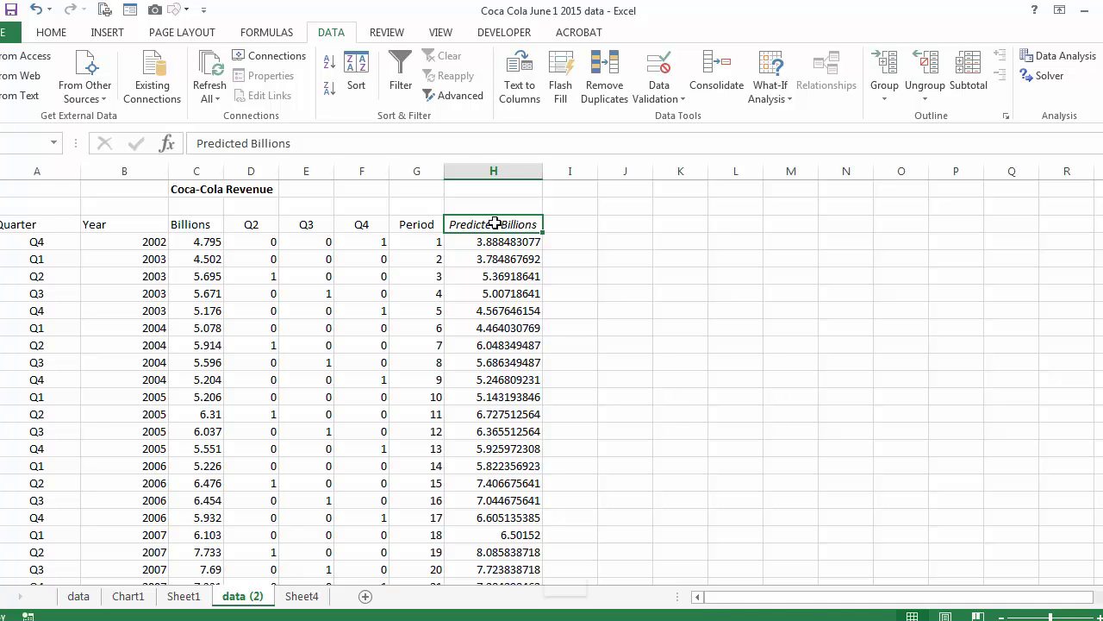
{"action": "key", "text": "ctrl+shift+Down"}
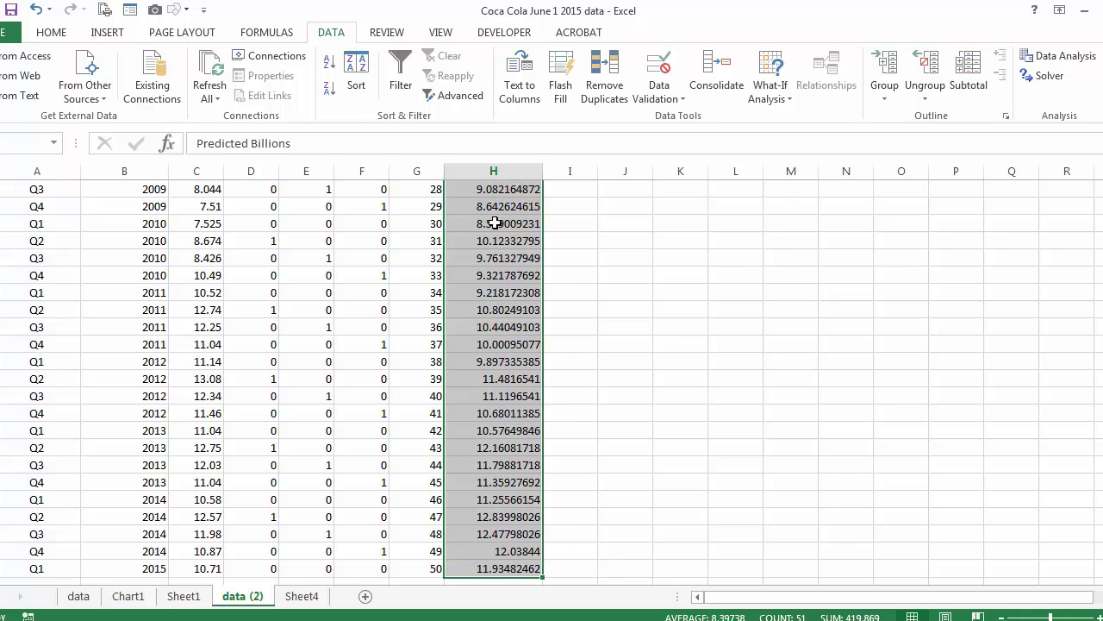
{"action": "key", "text": "ctrl+c"}
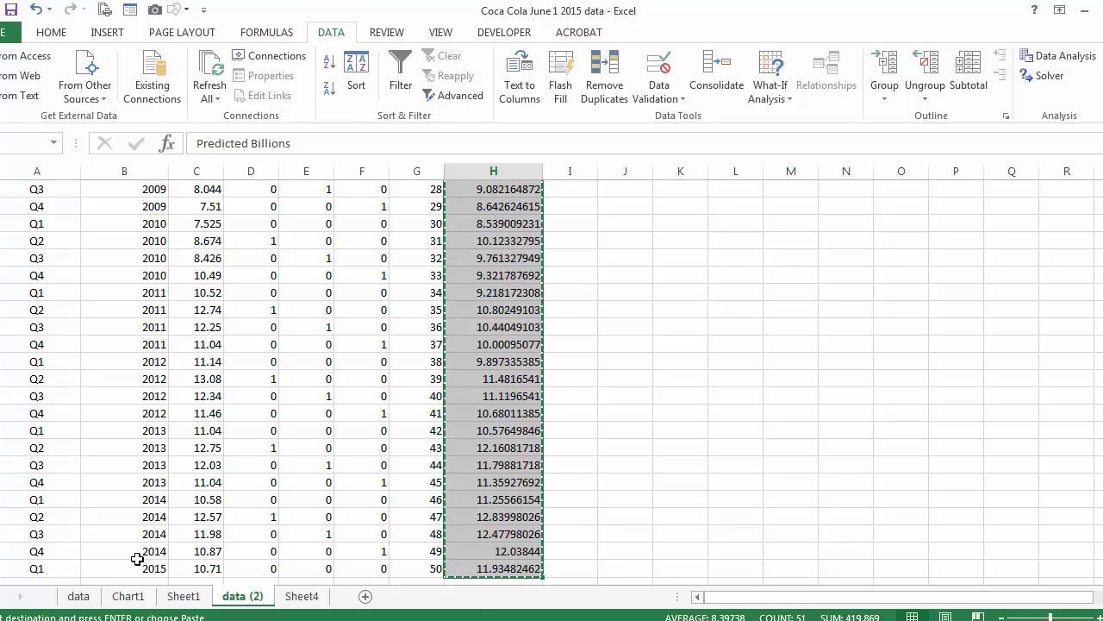
{"action": "left_click", "coordinate": [130, 597]}
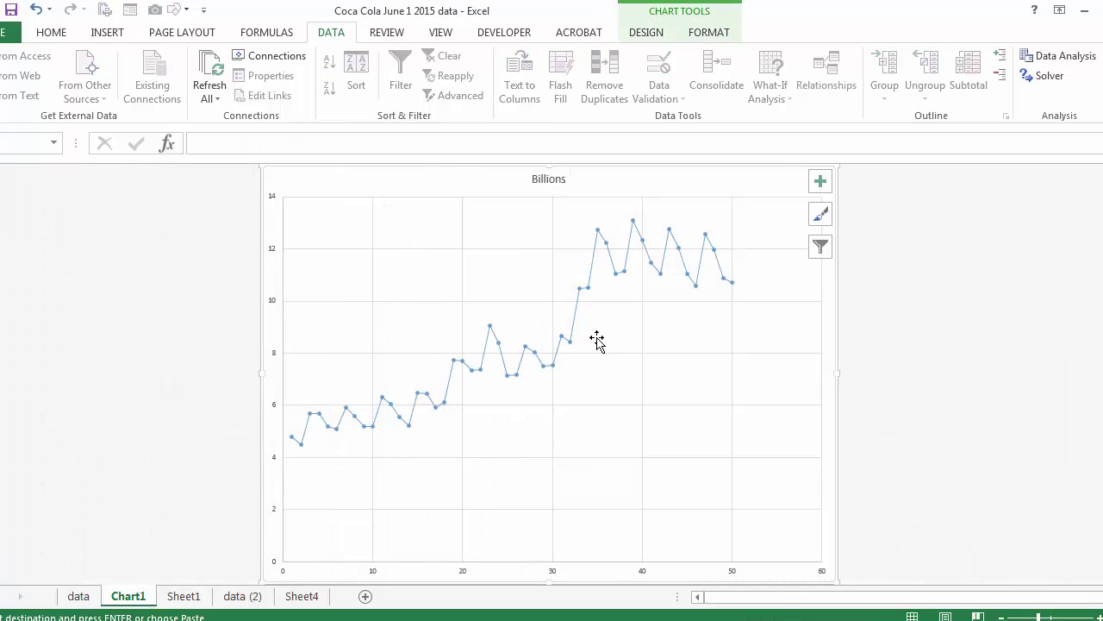
{"action": "left_click", "coordinate": [597, 340]}
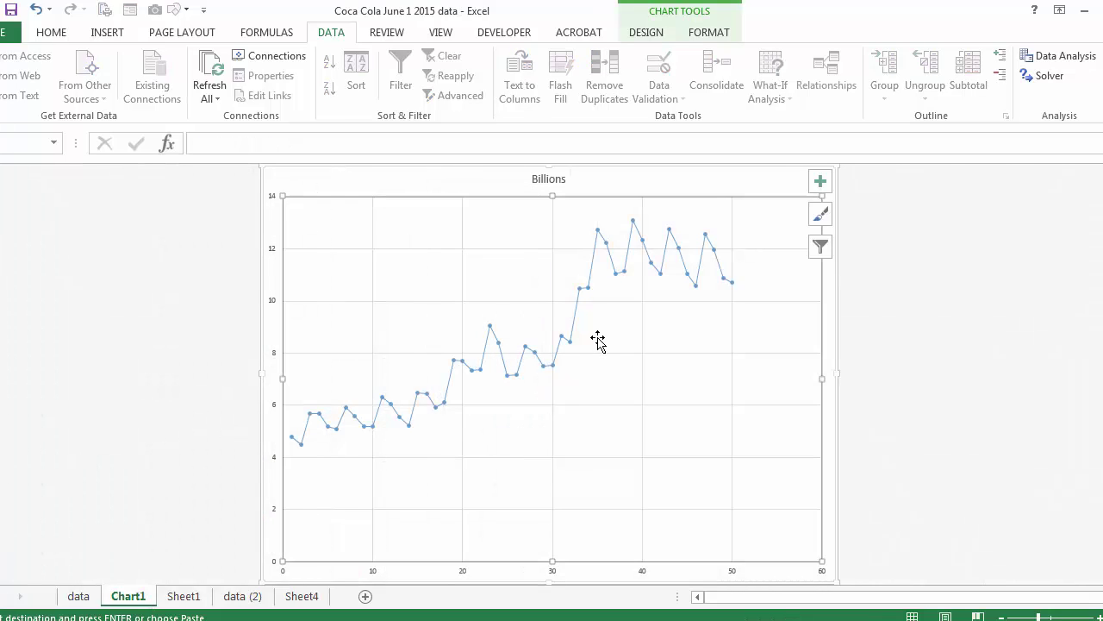
{"action": "key", "text": "ctrl+v"}
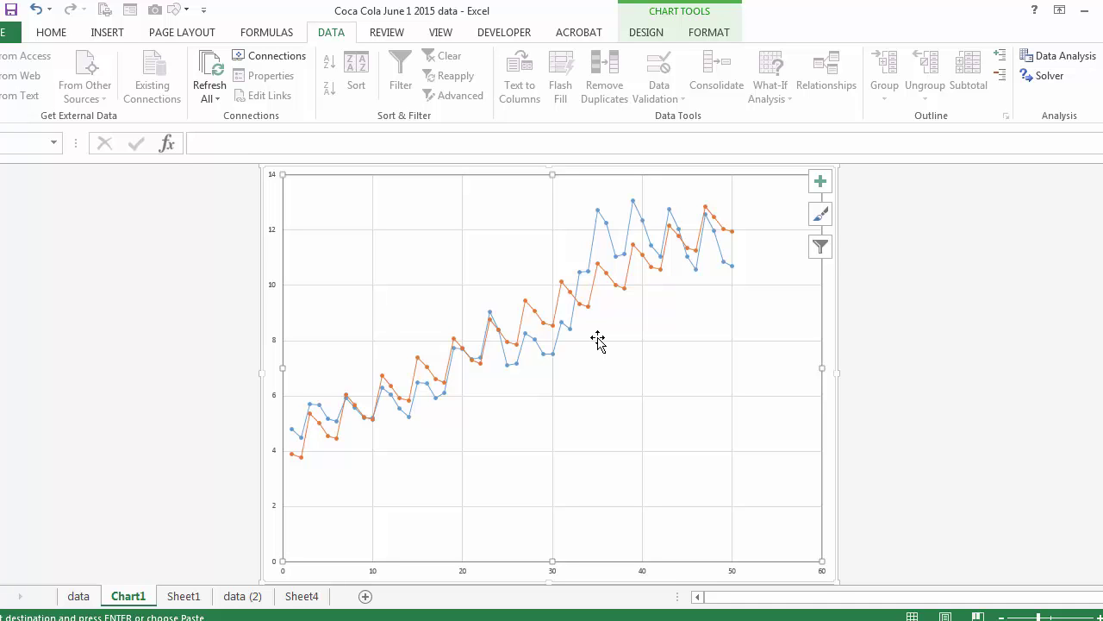
On the data (2) sheet, add the upcoming quarter labels Q2, Q3 and Q4 in A54:A56, below the last data row.
{"action": "left_click", "coordinate": [181, 596]}
{"action": "scroll", "coordinate": [197, 370], "scroll_direction": "up", "scroll_amount": 1}
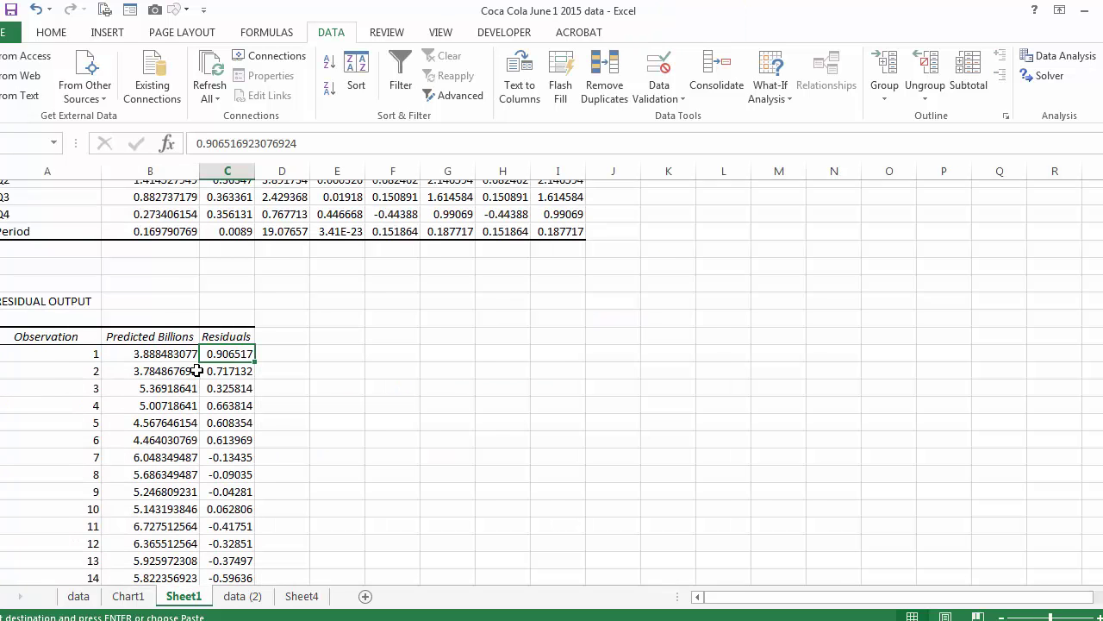
{"action": "scroll", "coordinate": [196, 370], "scroll_direction": "up", "scroll_amount": 4}
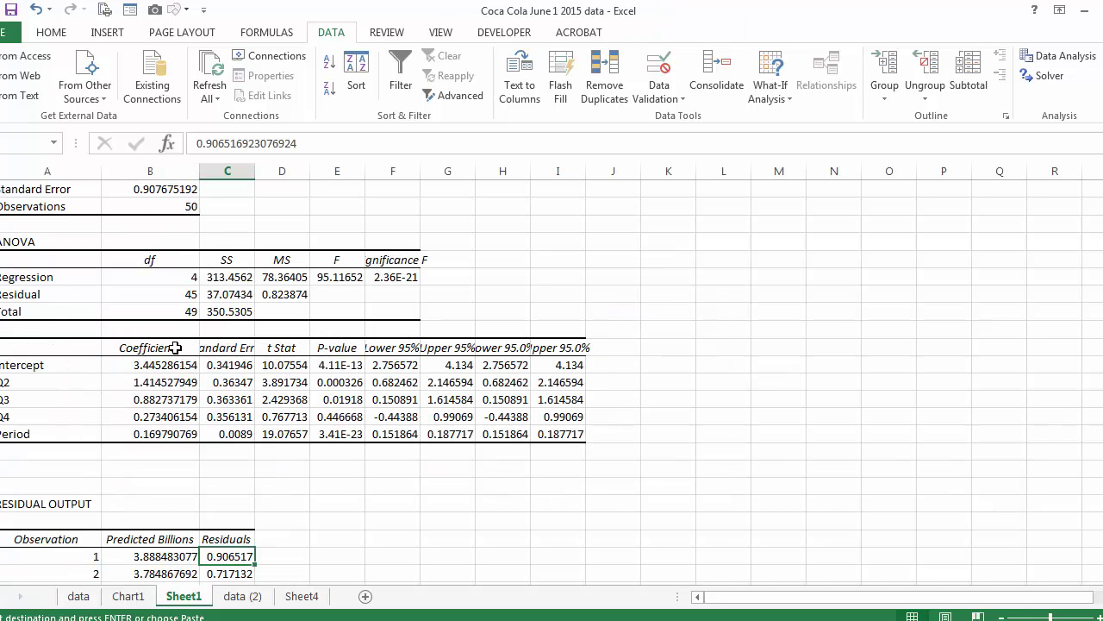
{"action": "left_click", "coordinate": [241, 595]}
{"action": "scroll", "coordinate": [315, 517], "scroll_direction": "down", "scroll_amount": 5}
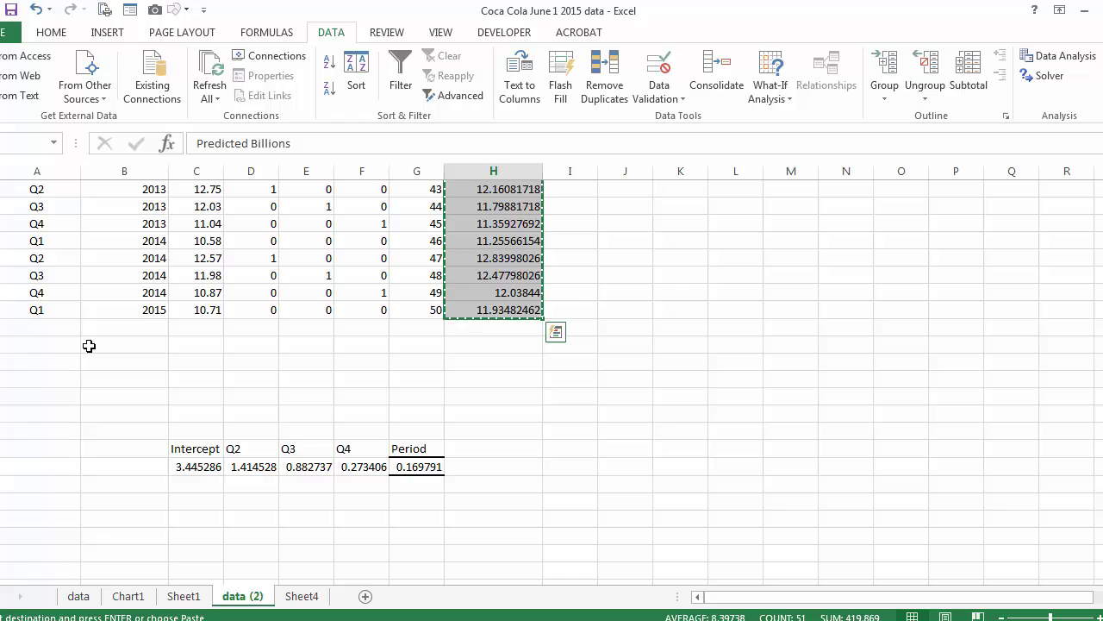
{"action": "left_click", "coordinate": [64, 327]}
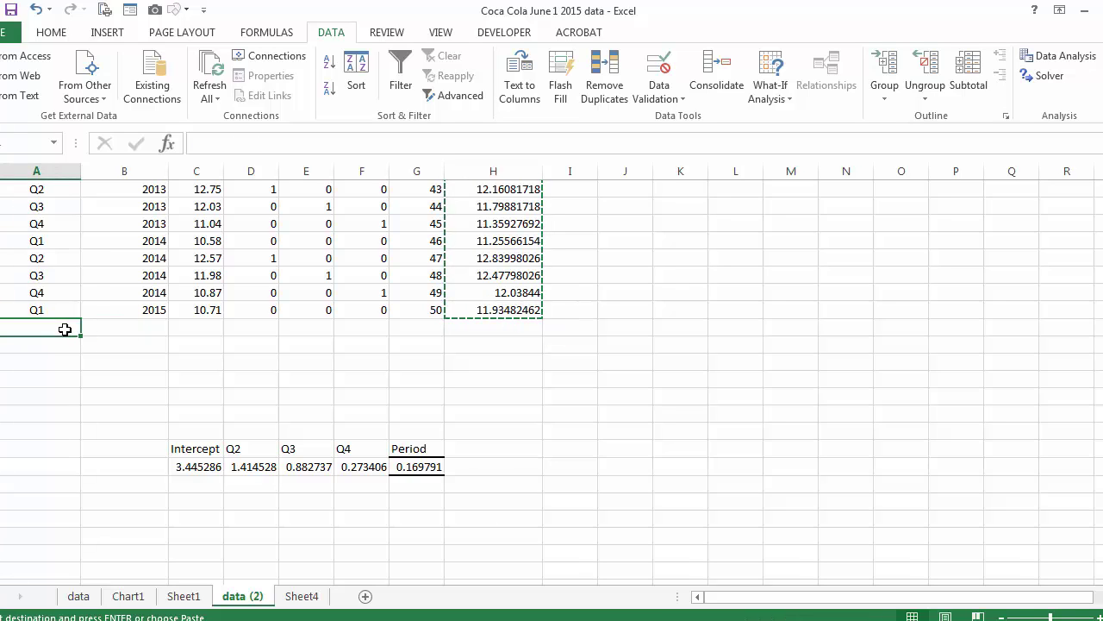
{"action": "type", "text": "Q2"}
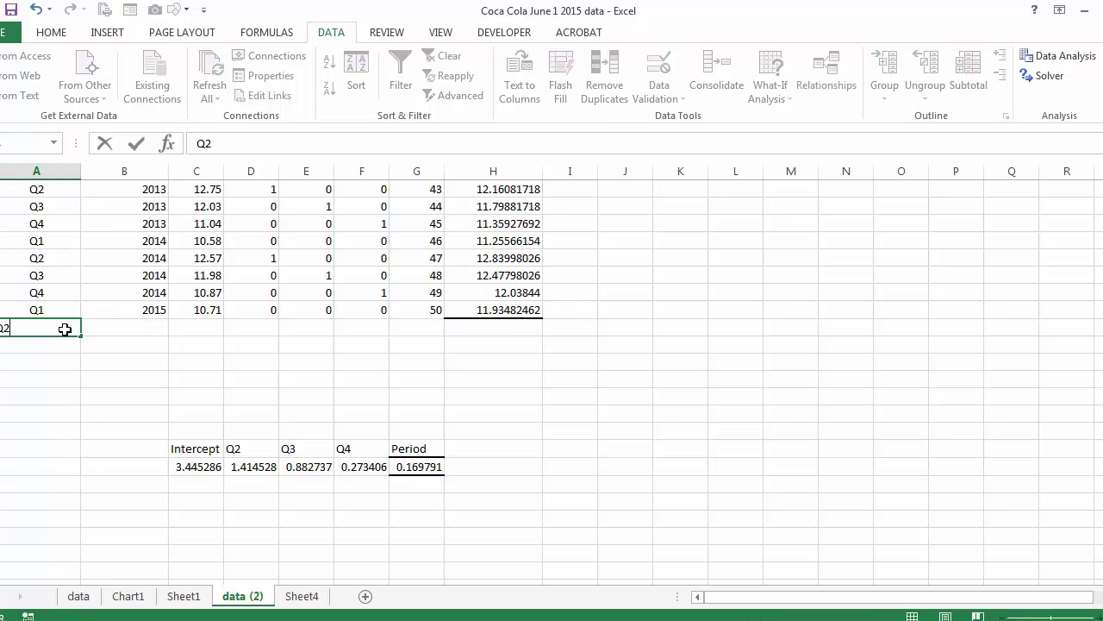
{"action": "key", "text": "Return"}
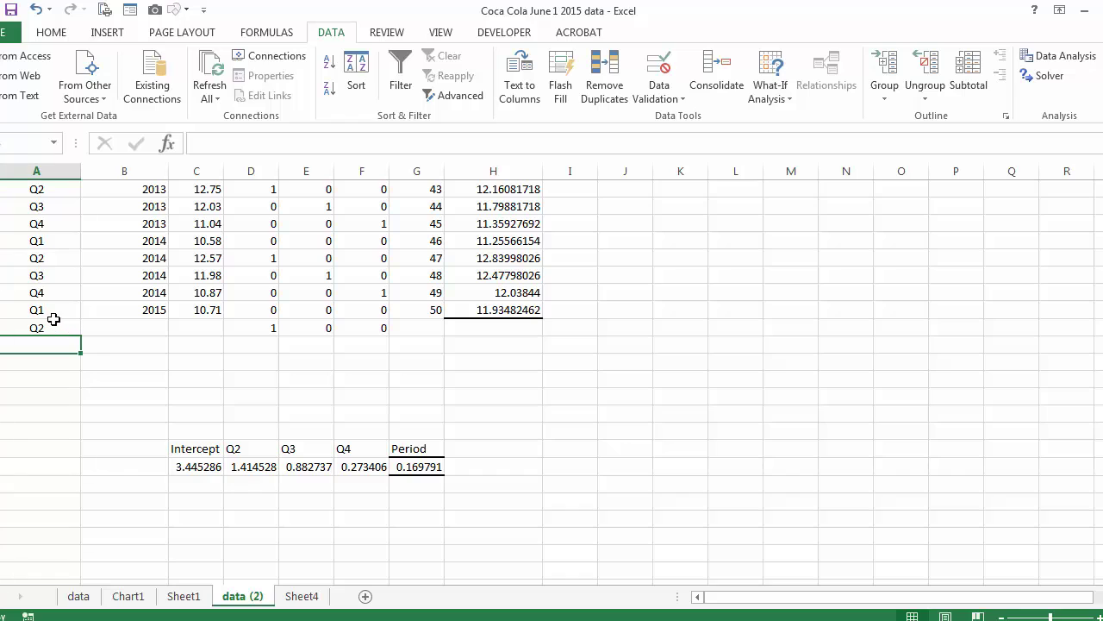
{"action": "left_click_drag", "start_coordinate": [50, 311], "coordinate": [81, 376]}
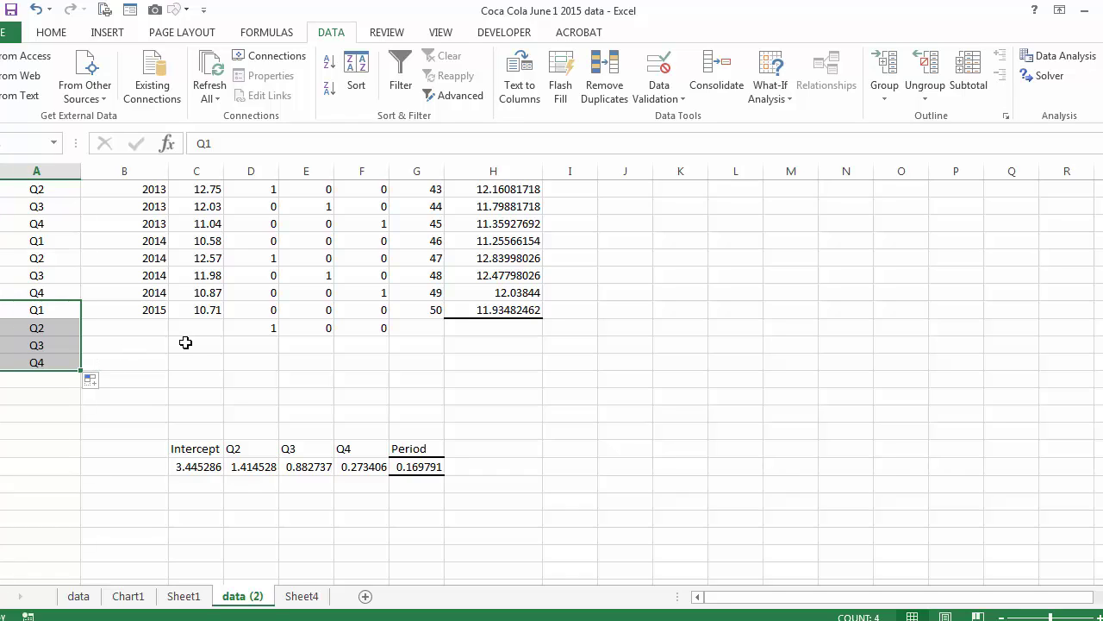
Fill the quarter dummy formulas from D54:F54 down through row 57.
{"action": "left_click", "coordinate": [66, 326]}
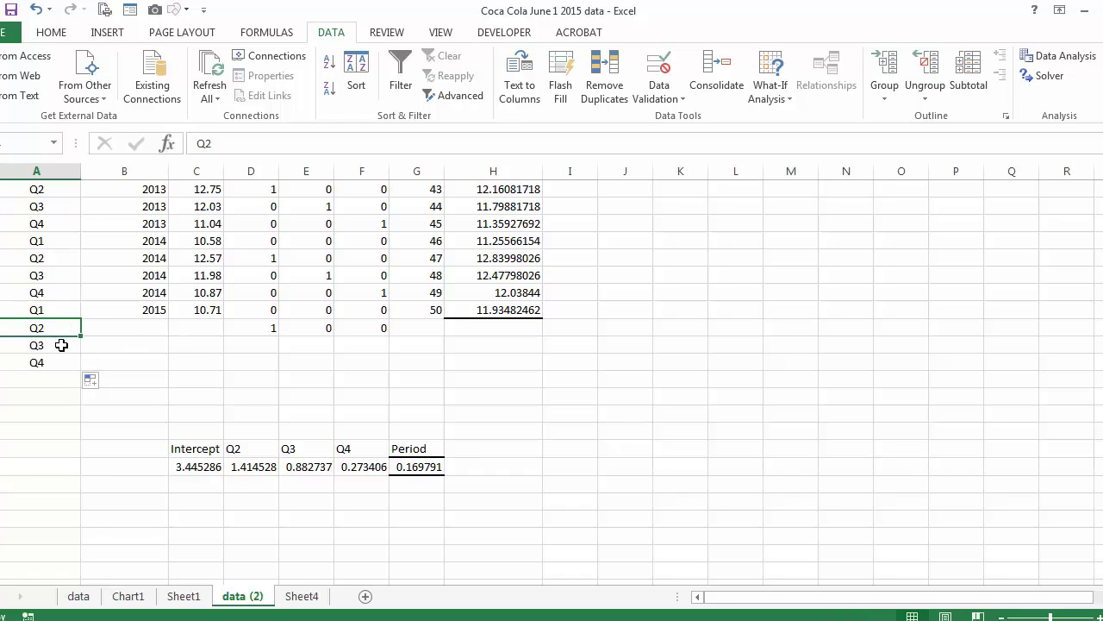
{"action": "left_click", "coordinate": [62, 345]}
{"action": "left_click", "coordinate": [57, 363]}
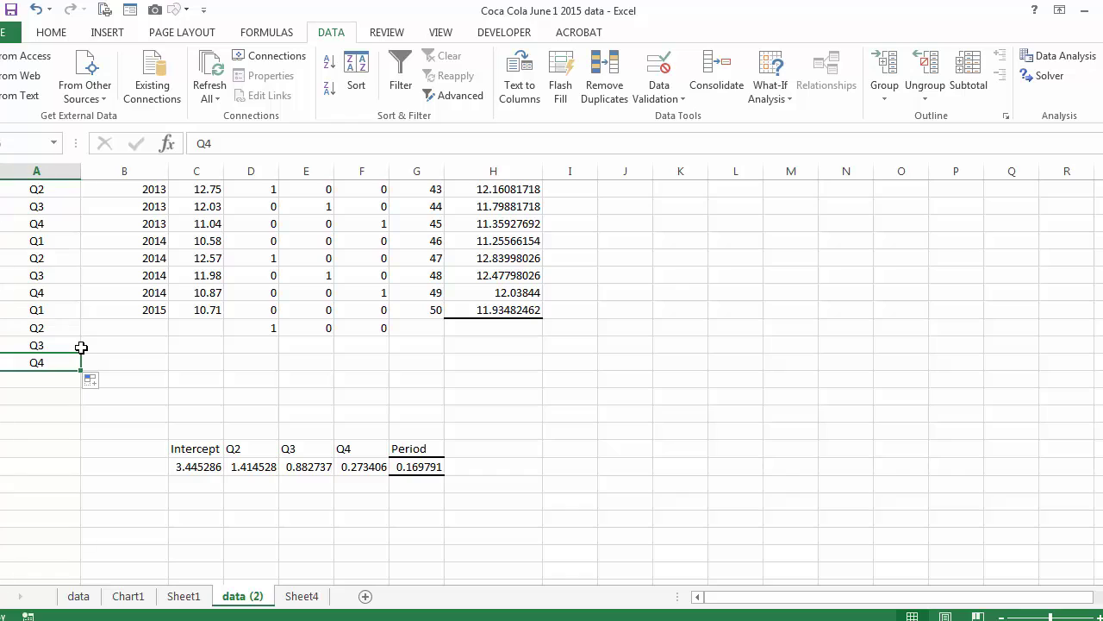
{"action": "left_click_drag", "start_coordinate": [241, 327], "coordinate": [357, 319]}
{"action": "left_click", "coordinate": [259, 325]}
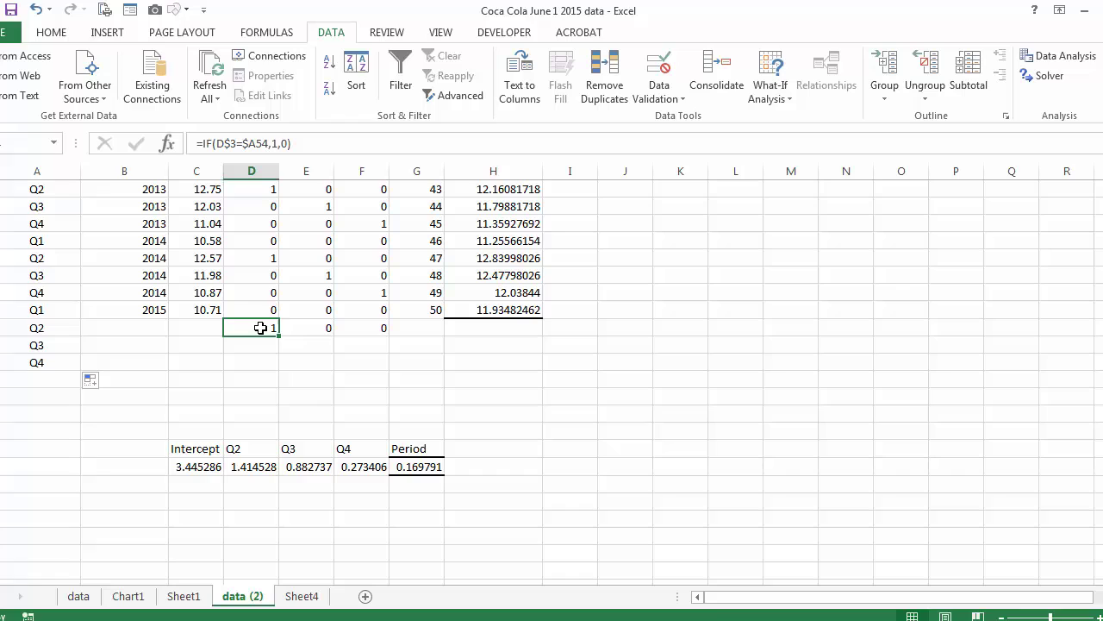
{"action": "left_click_drag", "start_coordinate": [260, 328], "coordinate": [394, 375]}
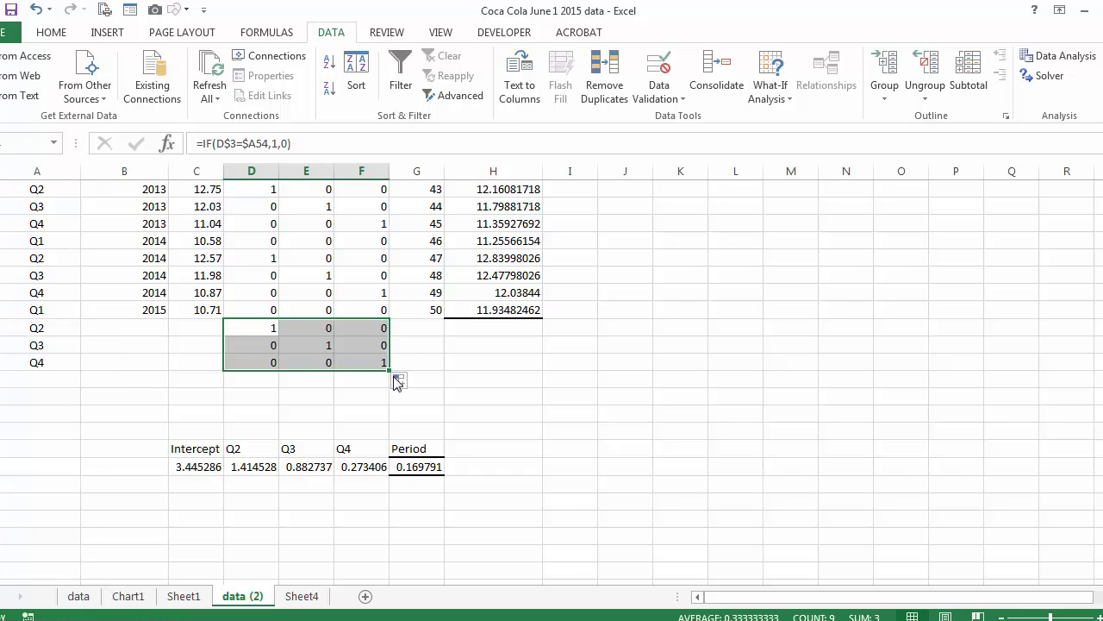
{"action": "left_click", "coordinate": [257, 327]}
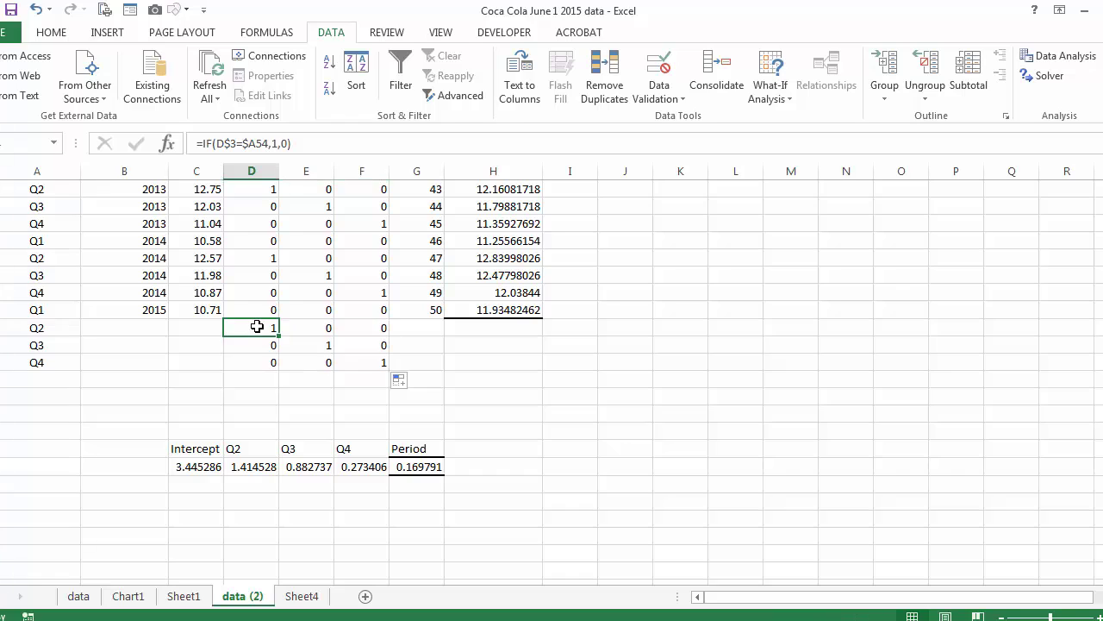
{"action": "left_click_drag", "start_coordinate": [264, 361], "coordinate": [393, 386]}
Enter Q1 as the quarter label in A57 and extend the Period numbers in column G from 51 to 54.
{"action": "left_click", "coordinate": [53, 376]}
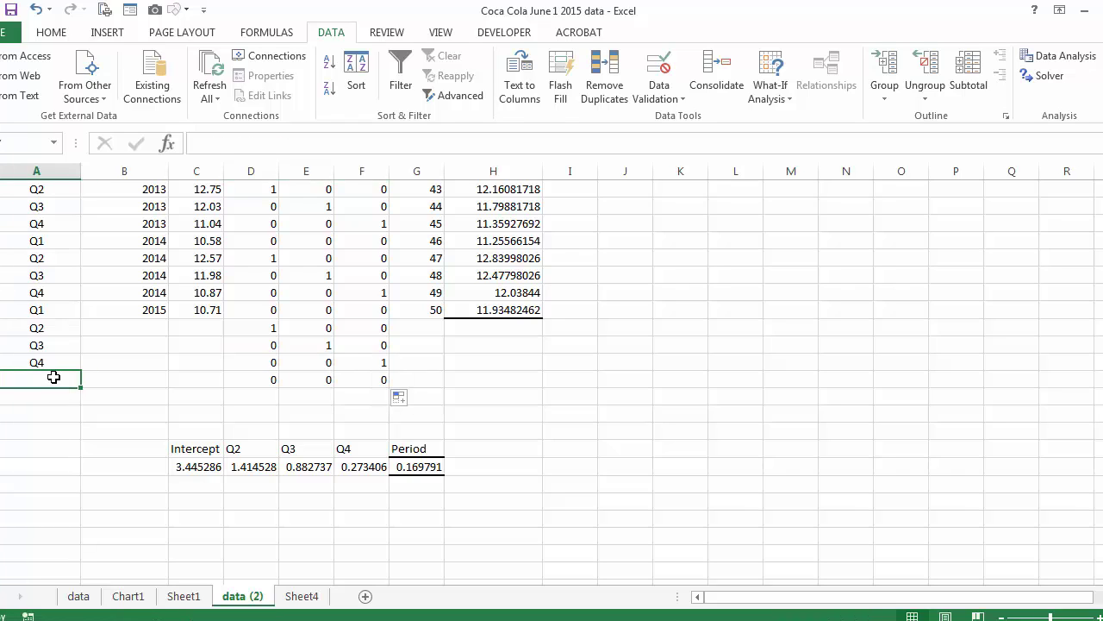
{"action": "type", "text": "q1"}
{"action": "key", "text": "Return"}
{"action": "left_click", "coordinate": [54, 377]}
{"action": "type", "text": "Q1"}
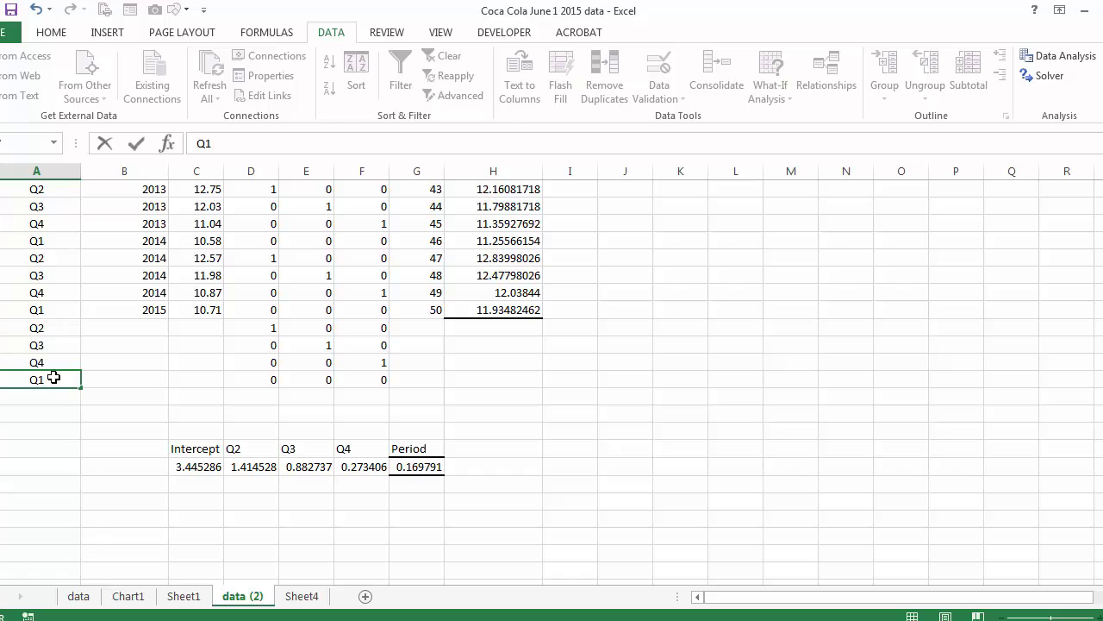
{"action": "key", "text": "Return"}
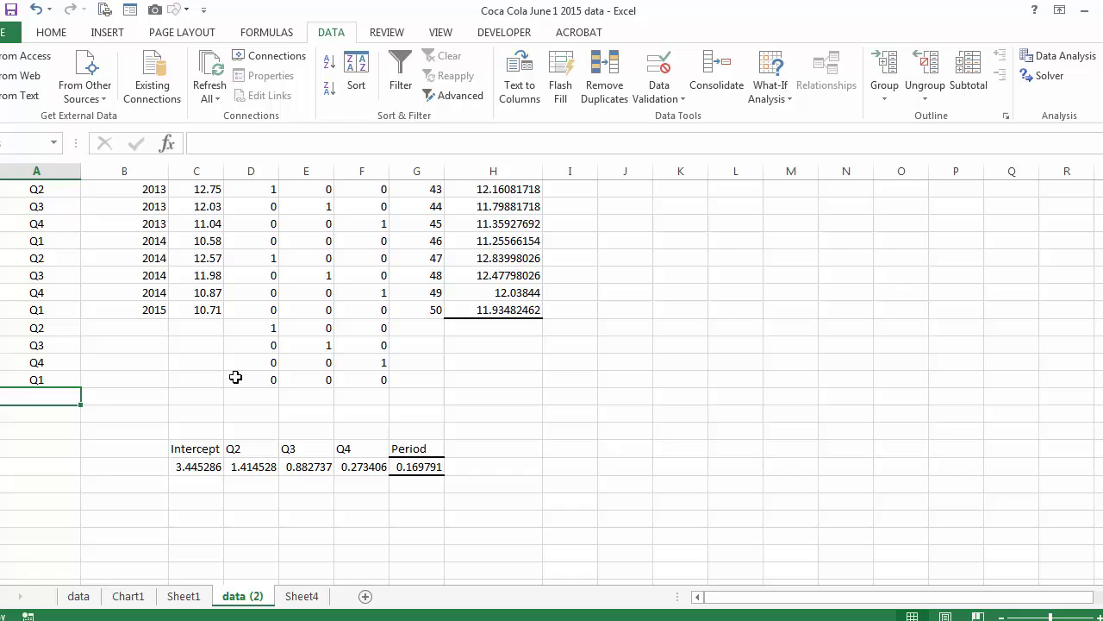
{"action": "left_click_drag", "start_coordinate": [414, 294], "coordinate": [447, 386]}
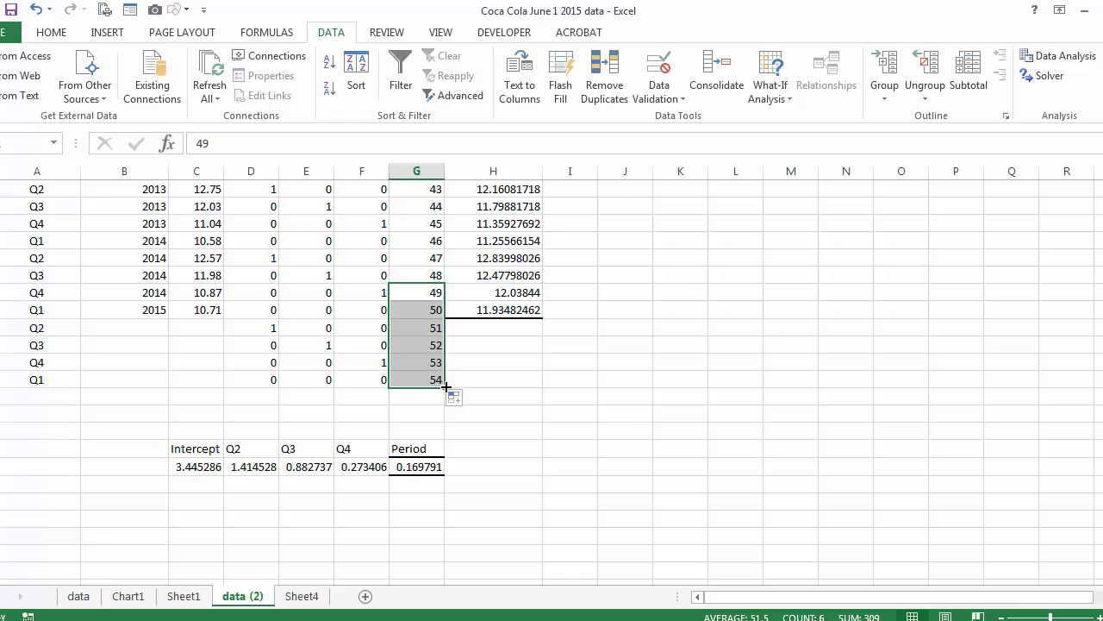
Enter the forecast formula =$C$62+SUMPRODUCT(D54:G54,$D$62:$G$62) in H54.
{"action": "left_click", "coordinate": [473, 327]}
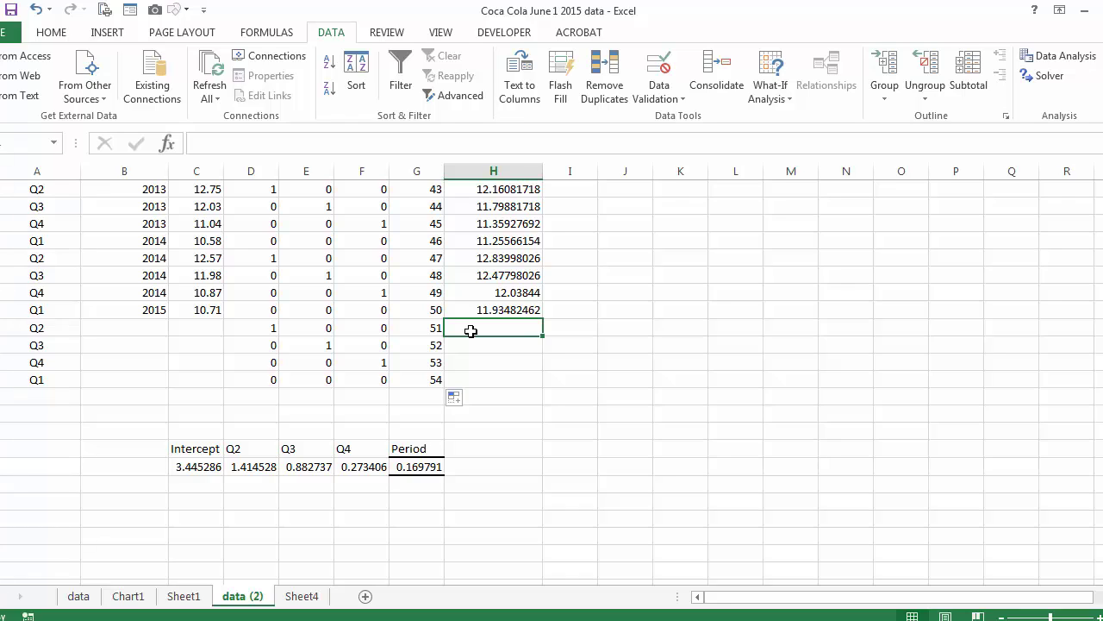
{"action": "type", "text": "="}
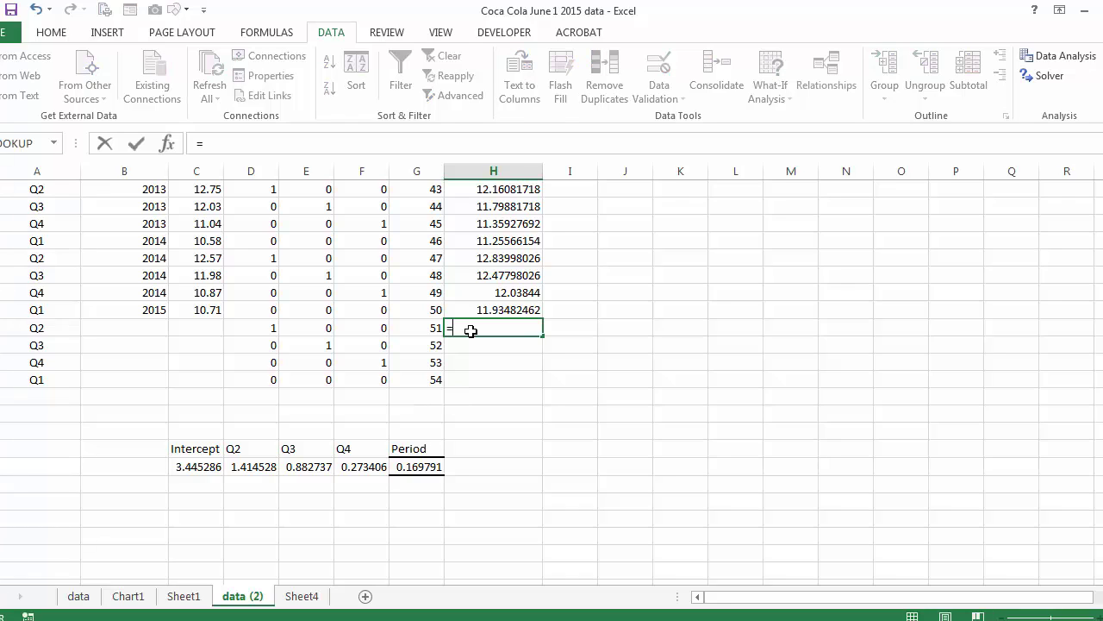
{"action": "left_click", "coordinate": [210, 465]}
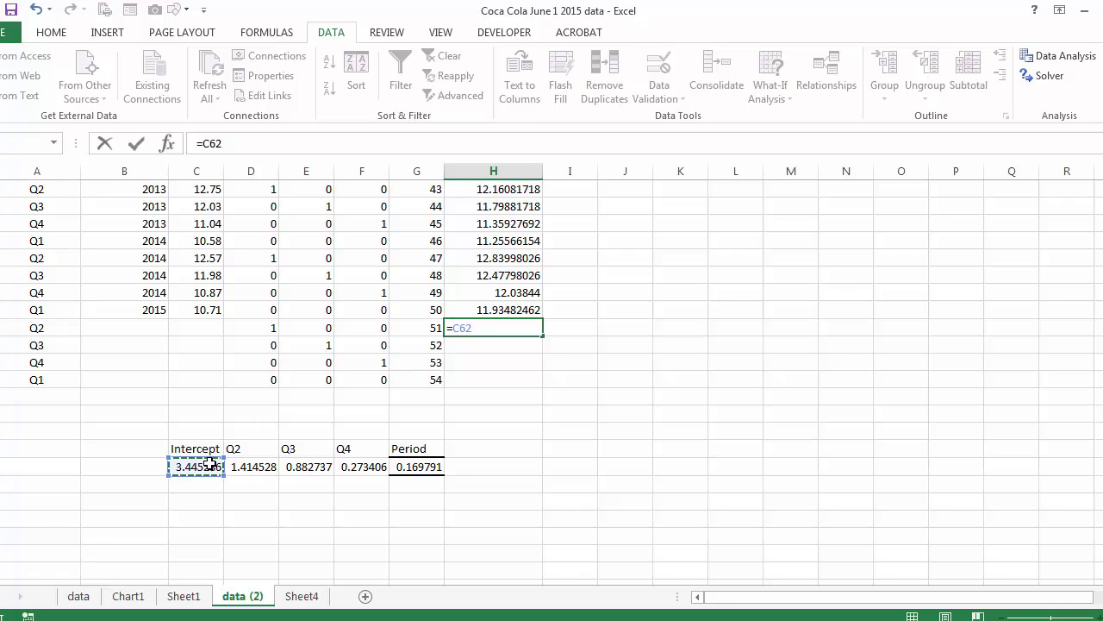
{"action": "key", "text": "F4"}
{"action": "type", "text": "+sum"}
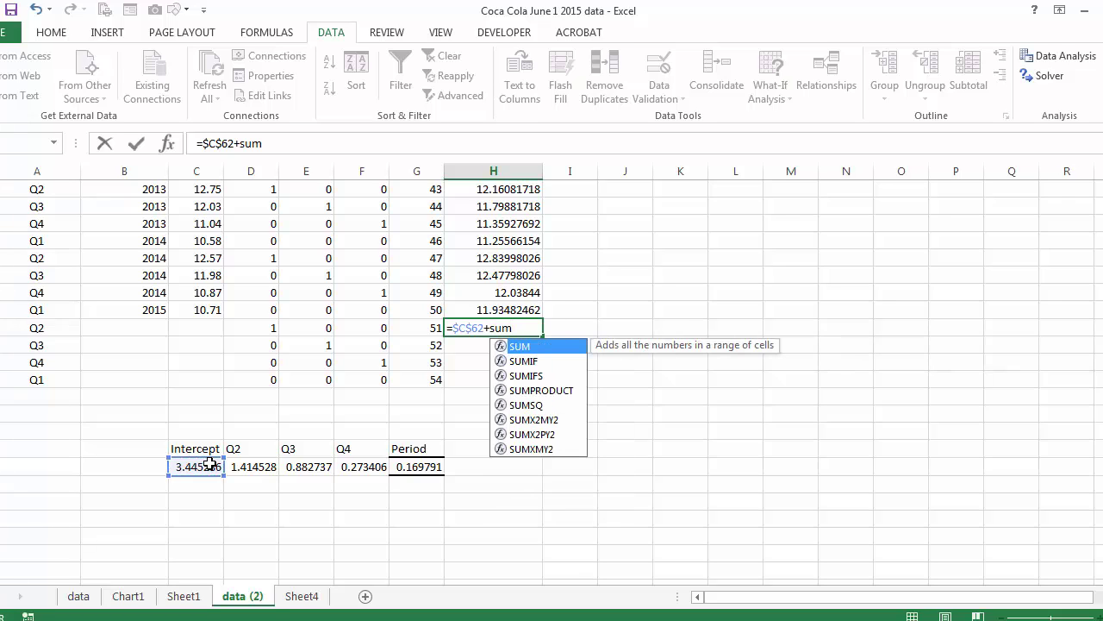
{"action": "type", "text": "p"}
{"action": "key", "text": "Tab"}
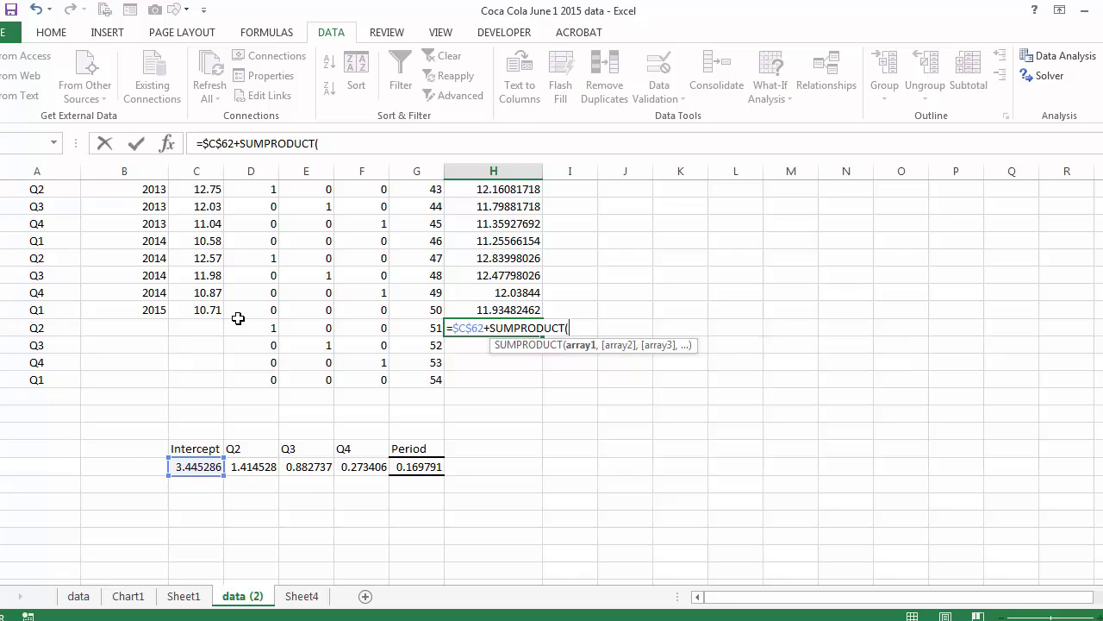
{"action": "left_click_drag", "start_coordinate": [238, 323], "coordinate": [365, 329]}
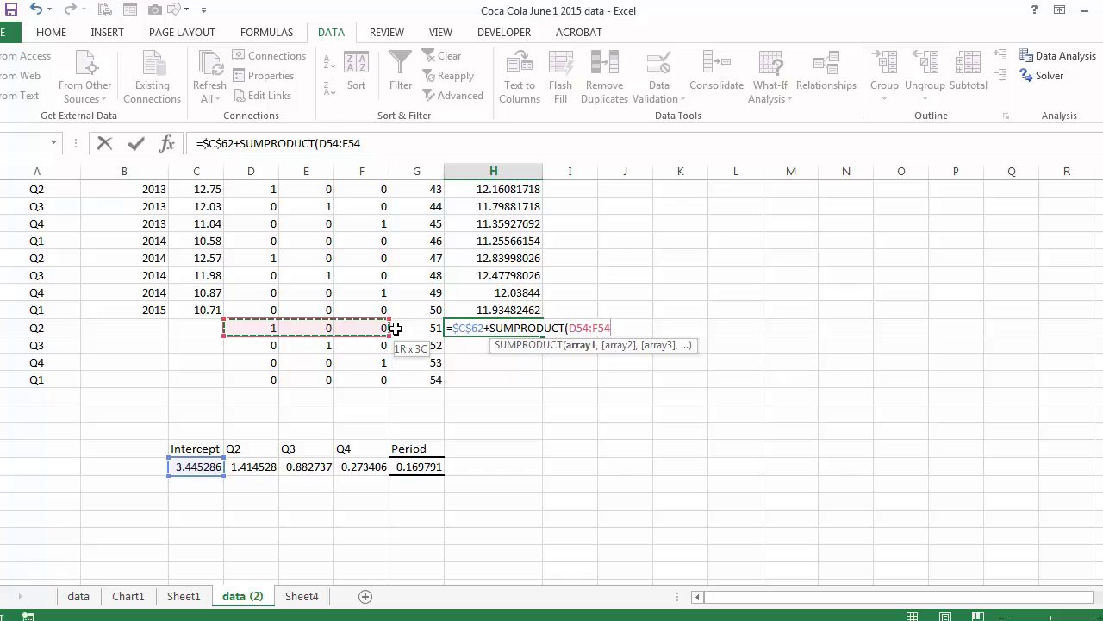
{"action": "left_click_drag", "start_coordinate": [396, 329], "coordinate": [435, 328]}
{"action": "type", "text": ","}
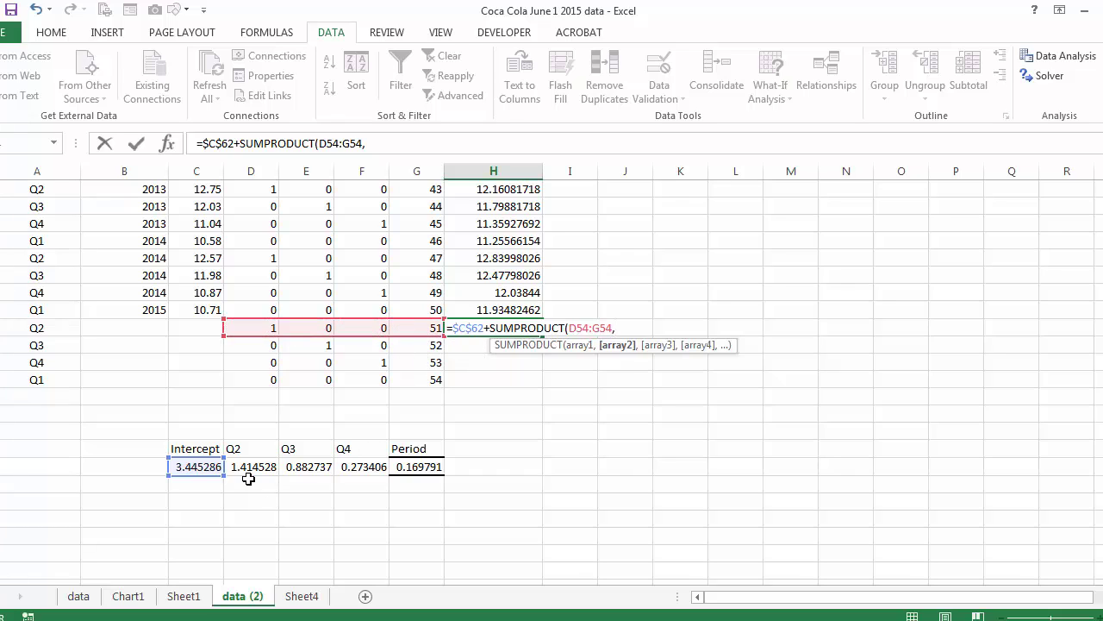
{"action": "left_click_drag", "start_coordinate": [250, 466], "coordinate": [414, 466]}
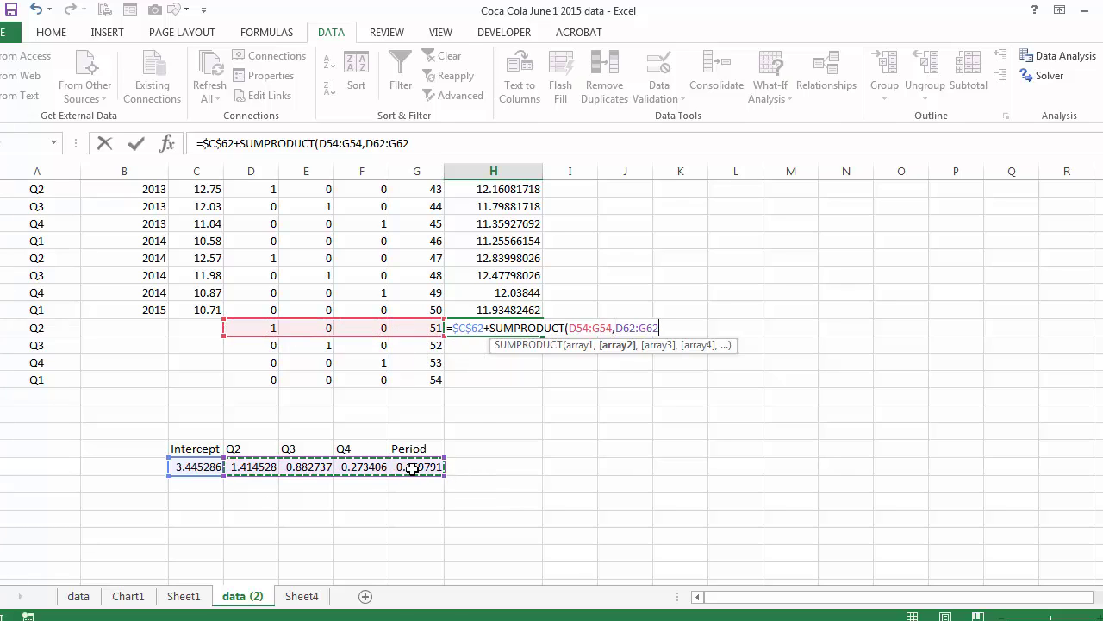
{"action": "key", "text": "F4"}
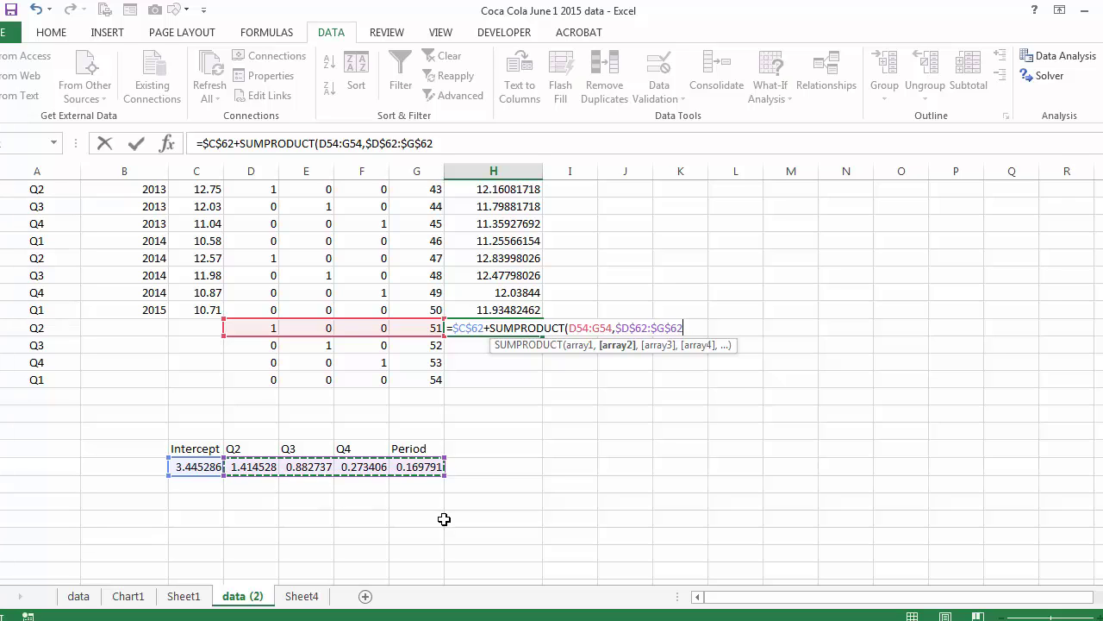
{"action": "key", "text": "Return"}
{"action": "left_click", "coordinate": [505, 381]}
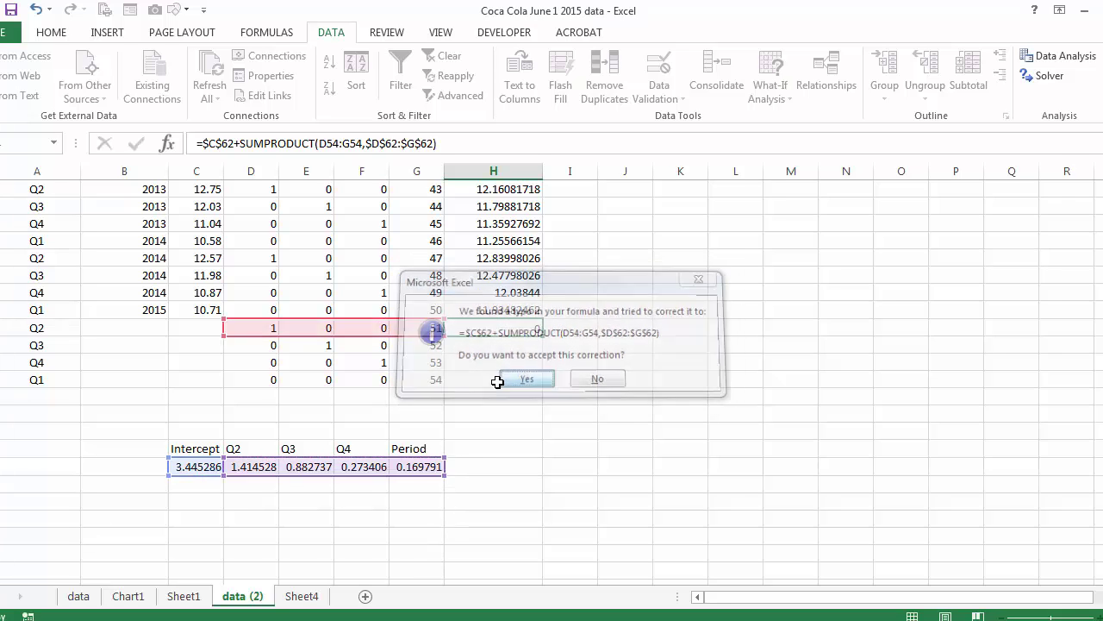
Fill the forecast formula down to H57 and add the H54:H57 forecasts to the predicted series in Chart1.
{"action": "left_click", "coordinate": [499, 326]}
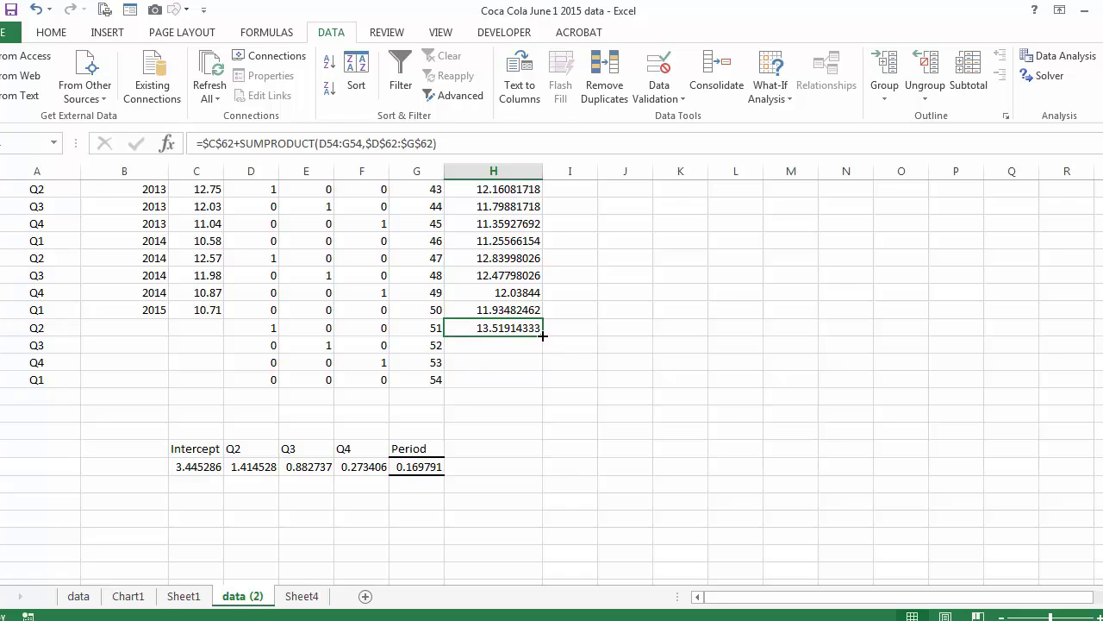
{"action": "left_click_drag", "start_coordinate": [542, 336], "coordinate": [543, 388]}
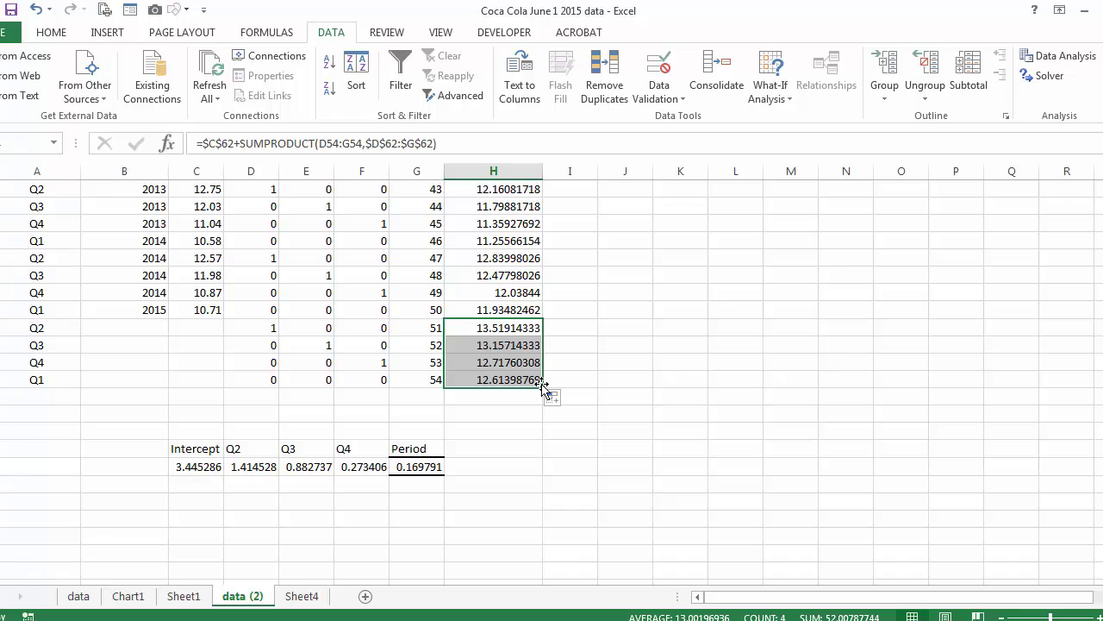
{"action": "left_click_drag", "start_coordinate": [482, 327], "coordinate": [489, 377]}
{"action": "key", "text": "ctrl+c"}
{"action": "left_click", "coordinate": [130, 597]}
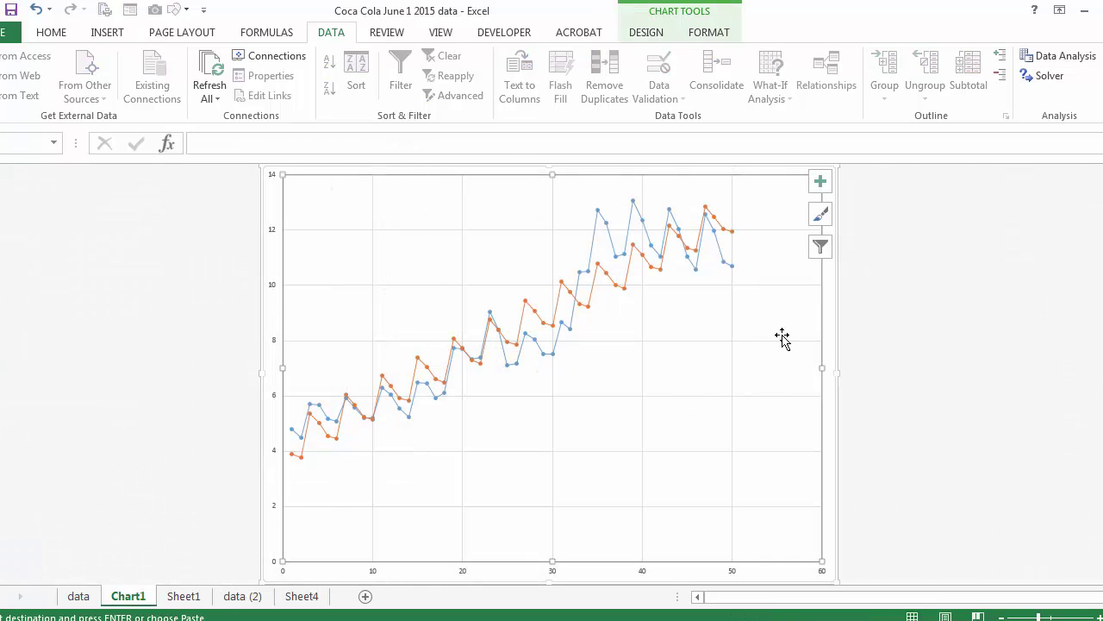
{"action": "key", "text": "ctrl+v"}
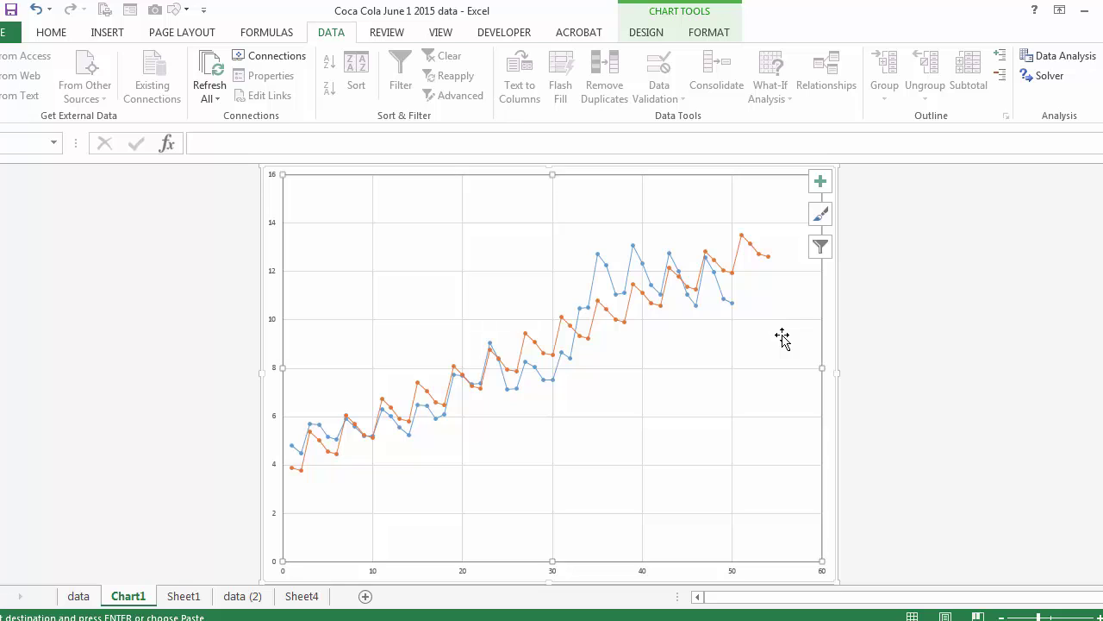